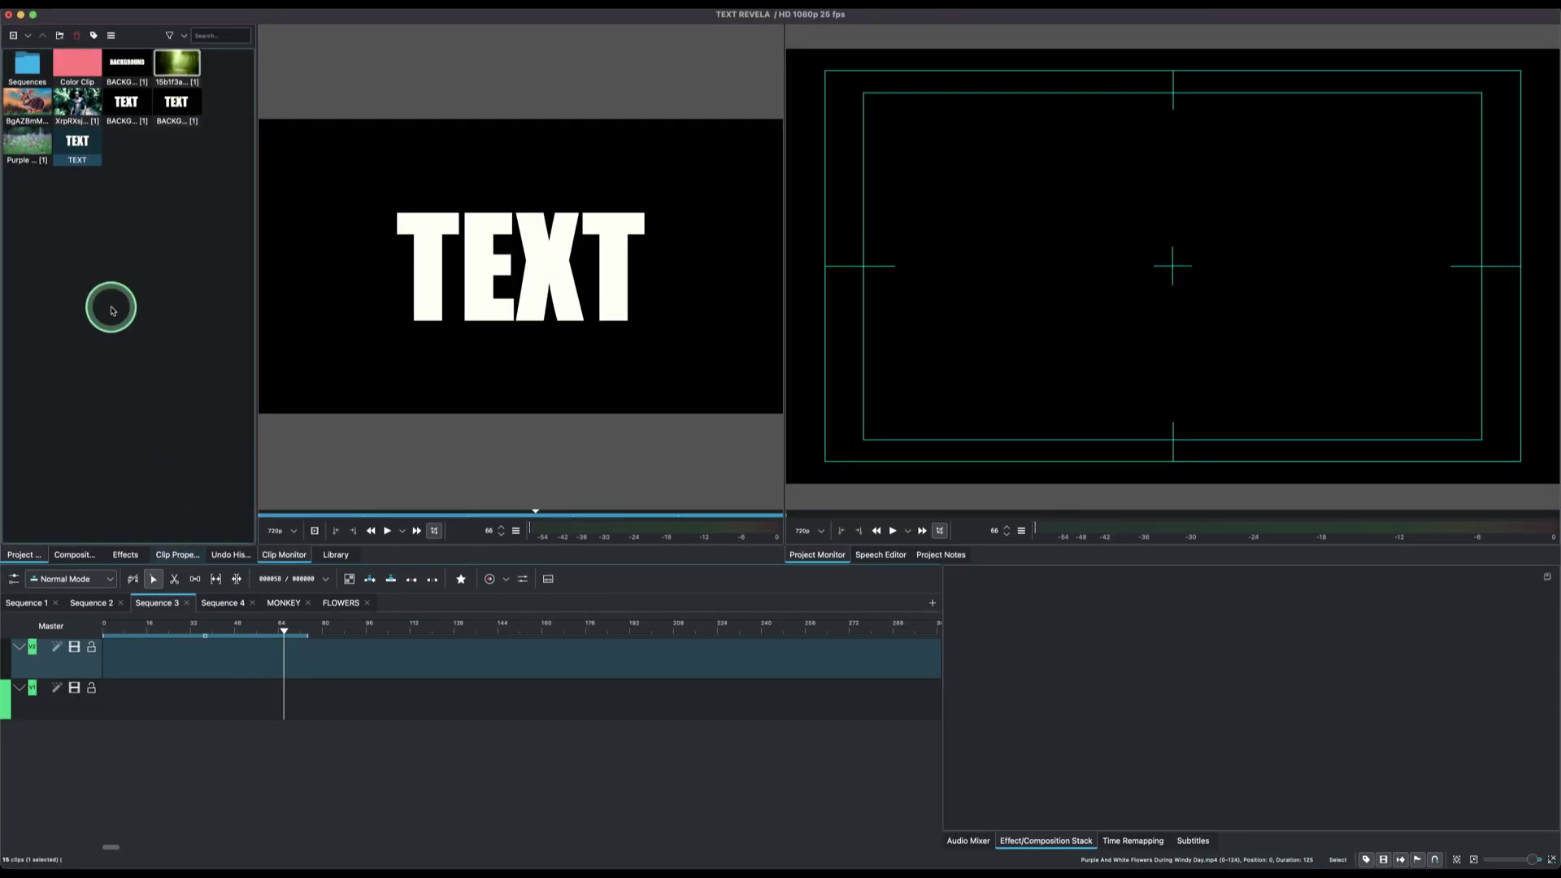
- Select the TEXT title clip in the Project Bin to preview it
{"action": "left_click", "coordinate": [81, 147]}
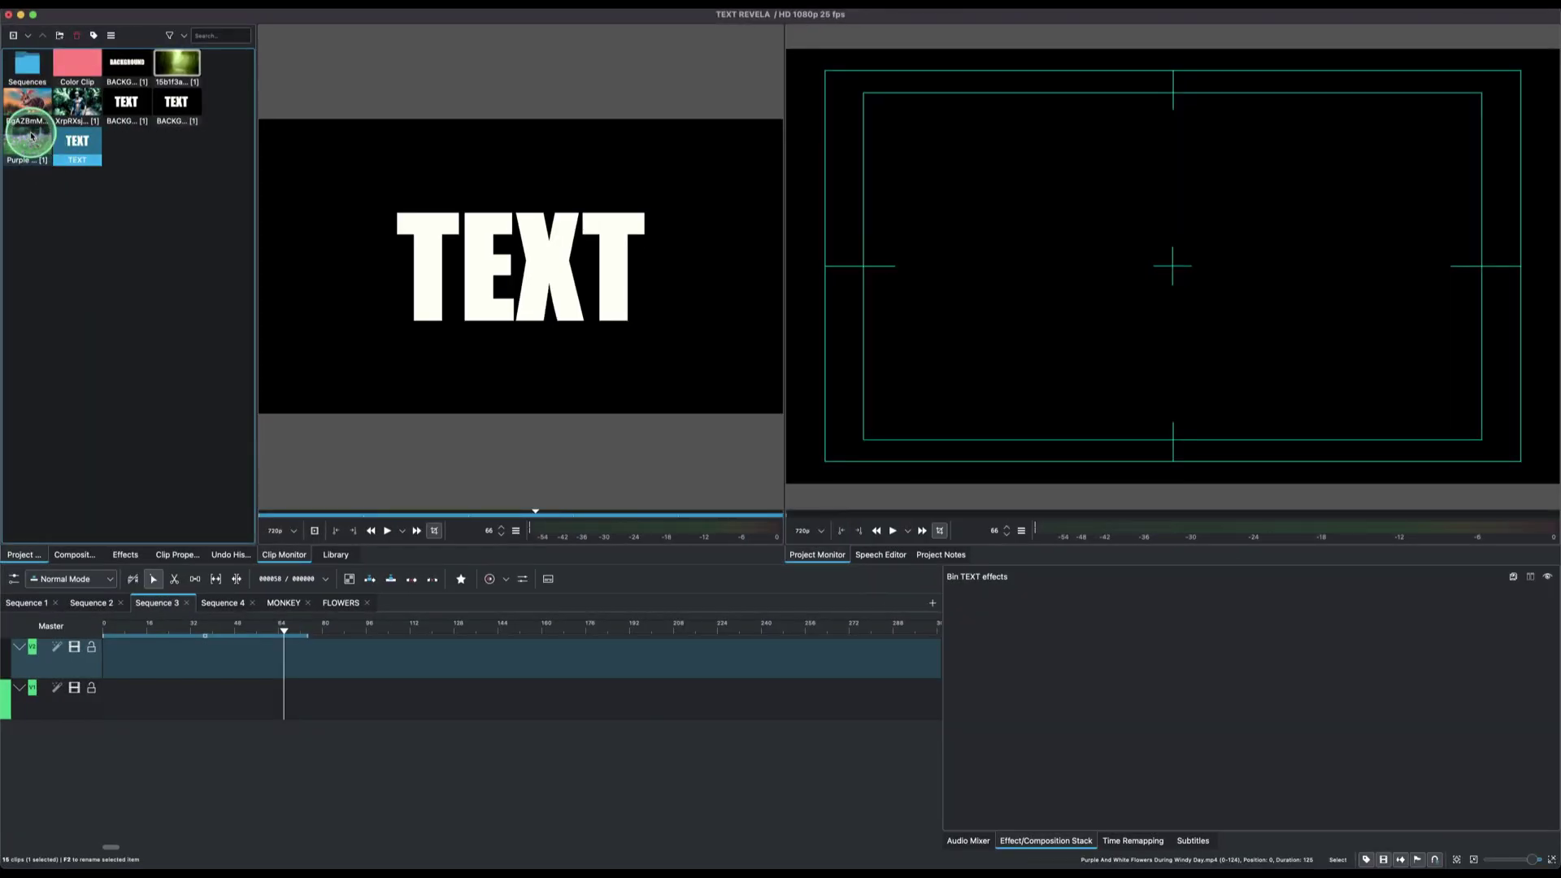
- Place the flowers video on the lower track and the TEXT title above it
{"action": "left_click_drag", "start_coordinate": [27, 144], "coordinate": [91, 709]}
{"action": "left_click", "coordinate": [78, 148]}
{"action": "left_click_drag", "start_coordinate": [78, 149], "coordinate": [114, 665]}
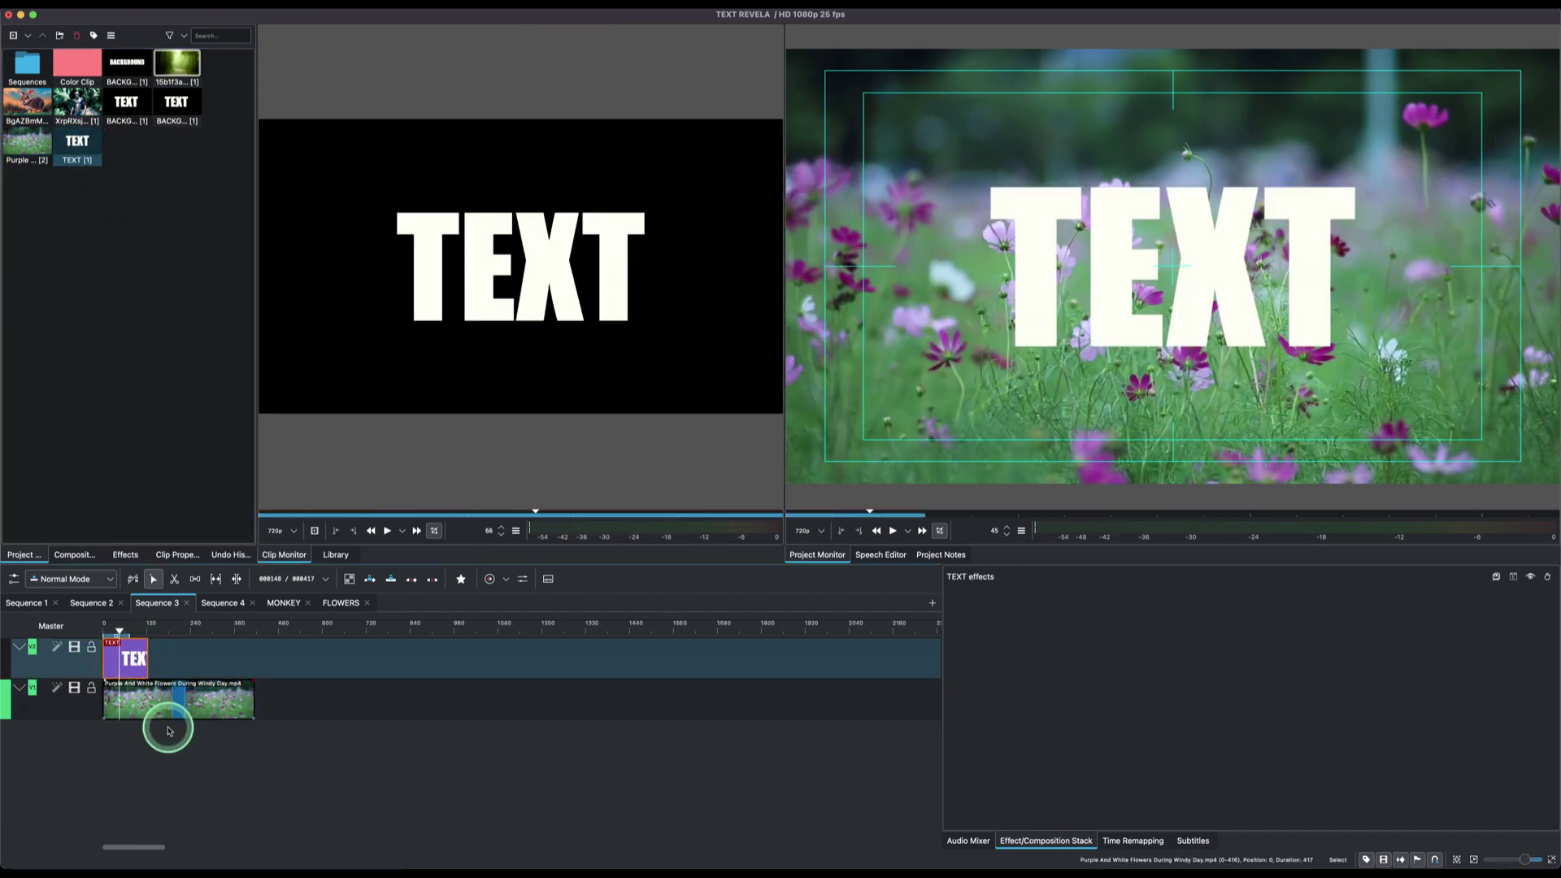
- Trim the TEXT and flowers clips to equal length and check the preview
{"action": "scroll", "coordinate": [168, 730], "scroll_direction": "up", "scroll_amount": 2}
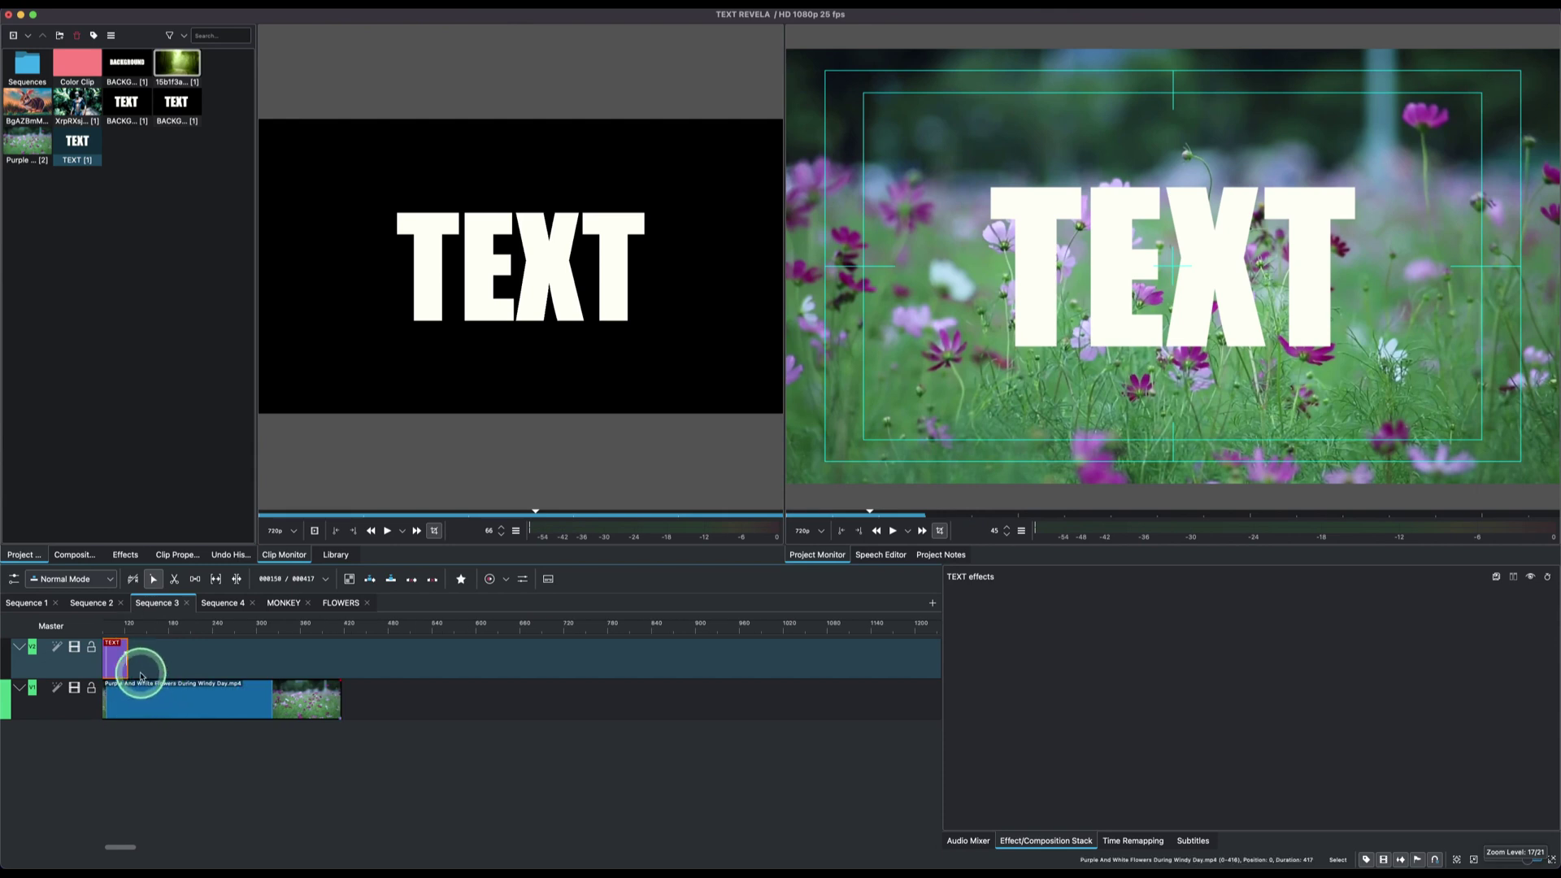
{"action": "left_click_drag", "start_coordinate": [122, 864], "coordinate": [118, 862]}
{"action": "left_click_drag", "start_coordinate": [197, 658], "coordinate": [247, 669]}
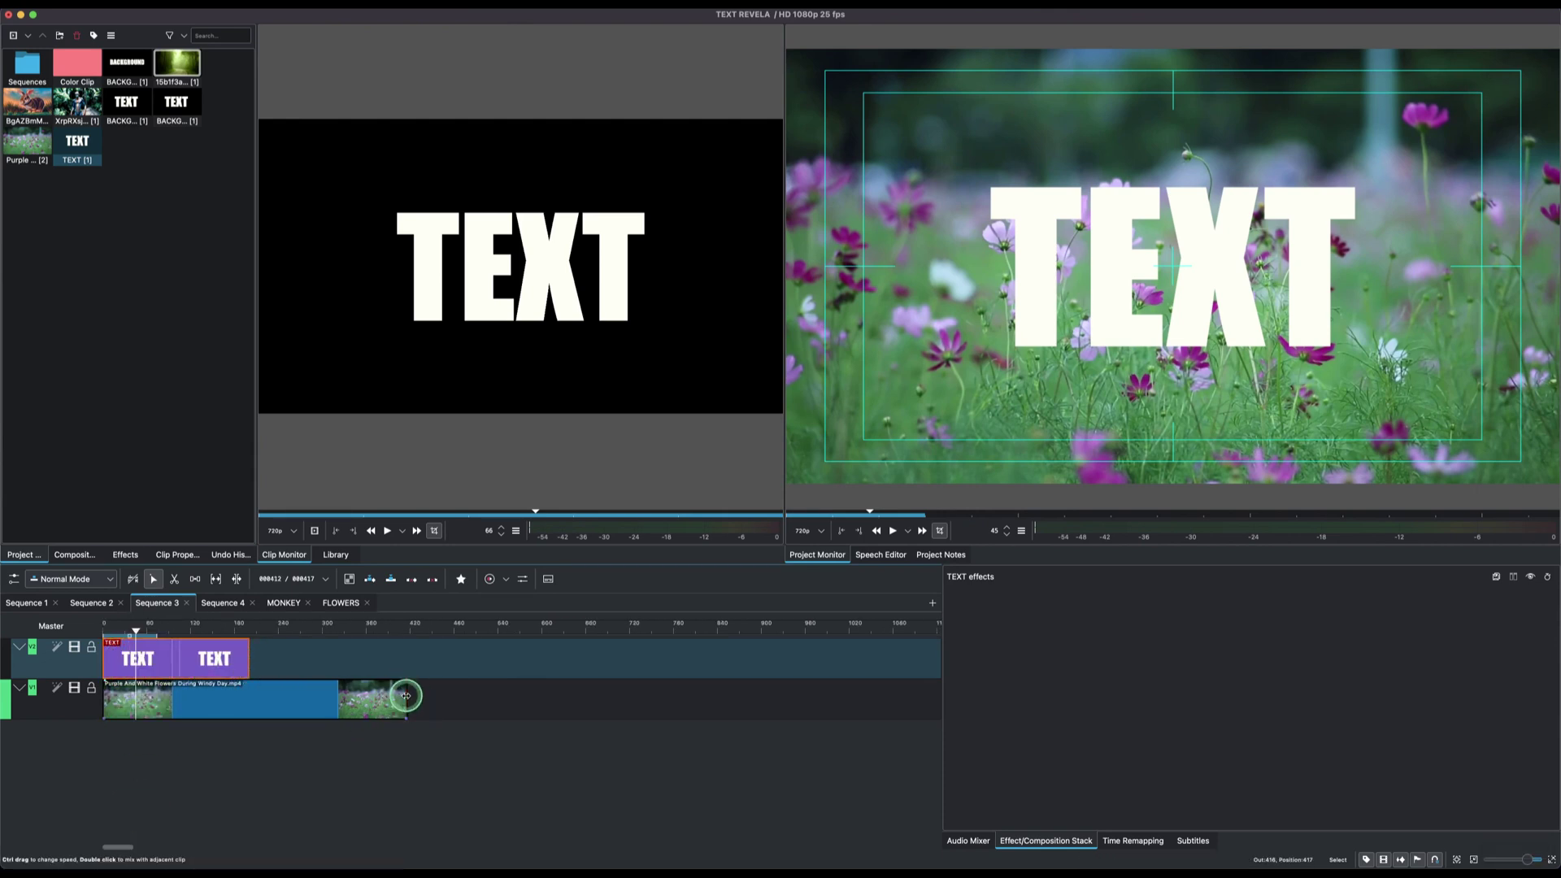
{"action": "left_click_drag", "start_coordinate": [405, 698], "coordinate": [250, 703]}
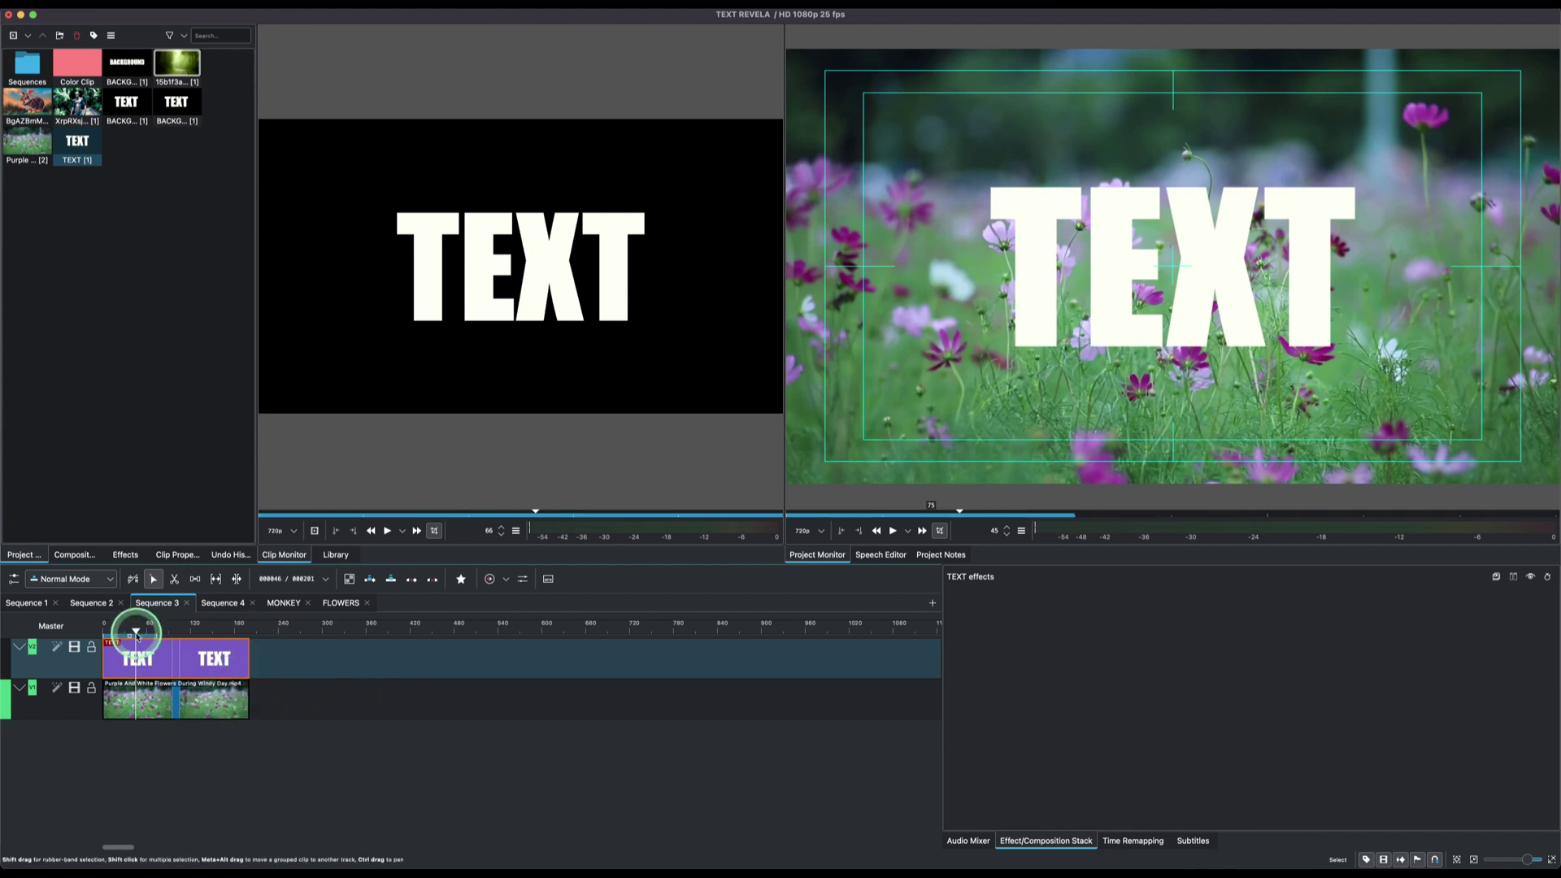
{"action": "left_click", "coordinate": [1119, 289]}
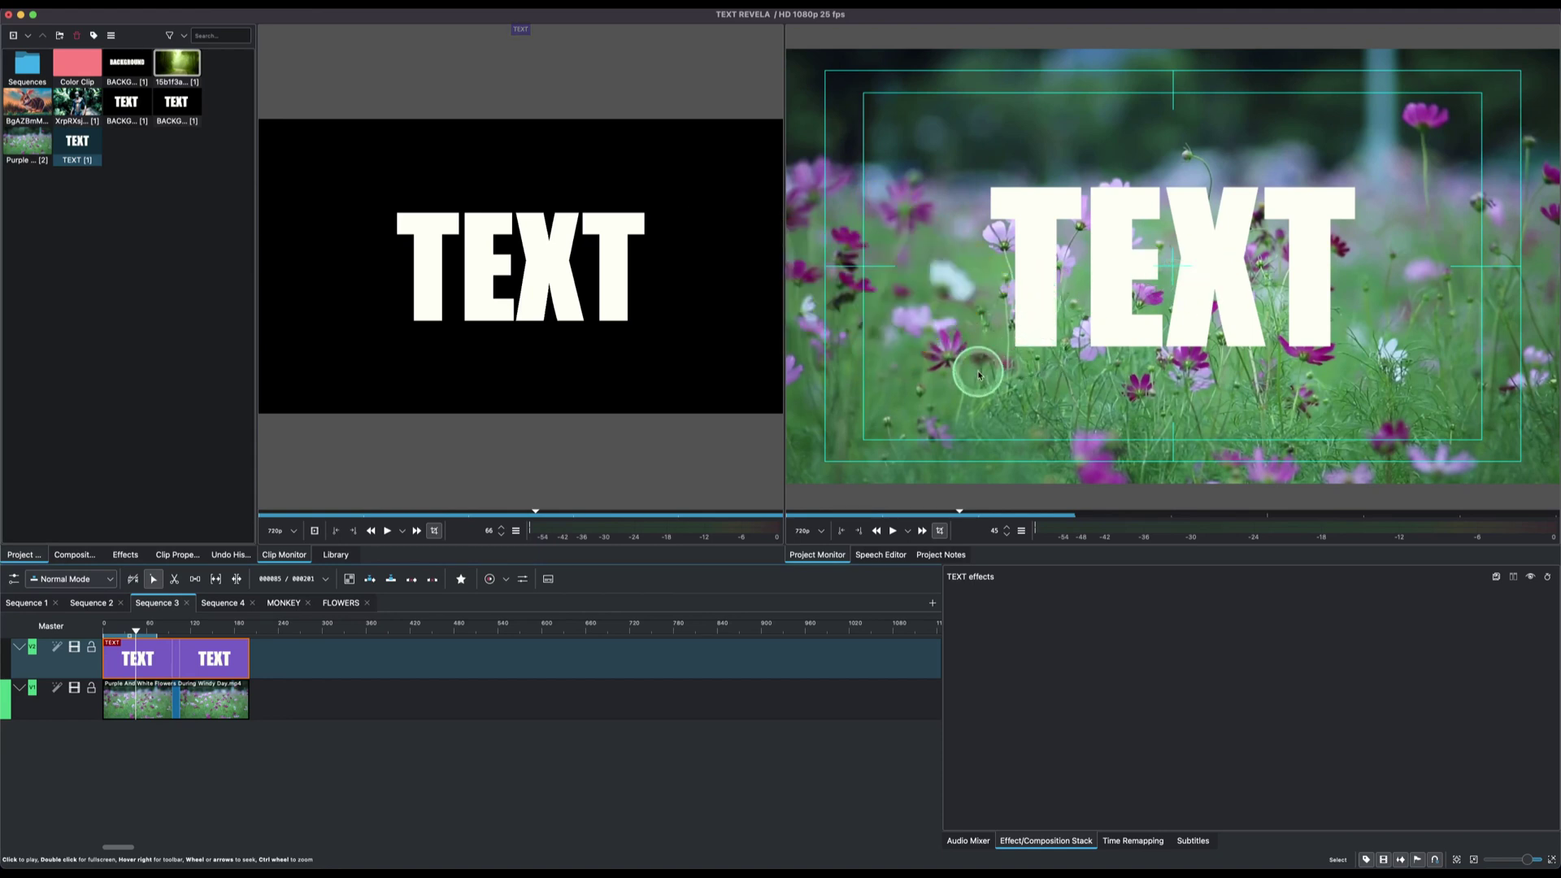
- Apply the Overlay composition to the TEXT clip so the flowers fill the letters
{"action": "left_click", "coordinate": [70, 557]}
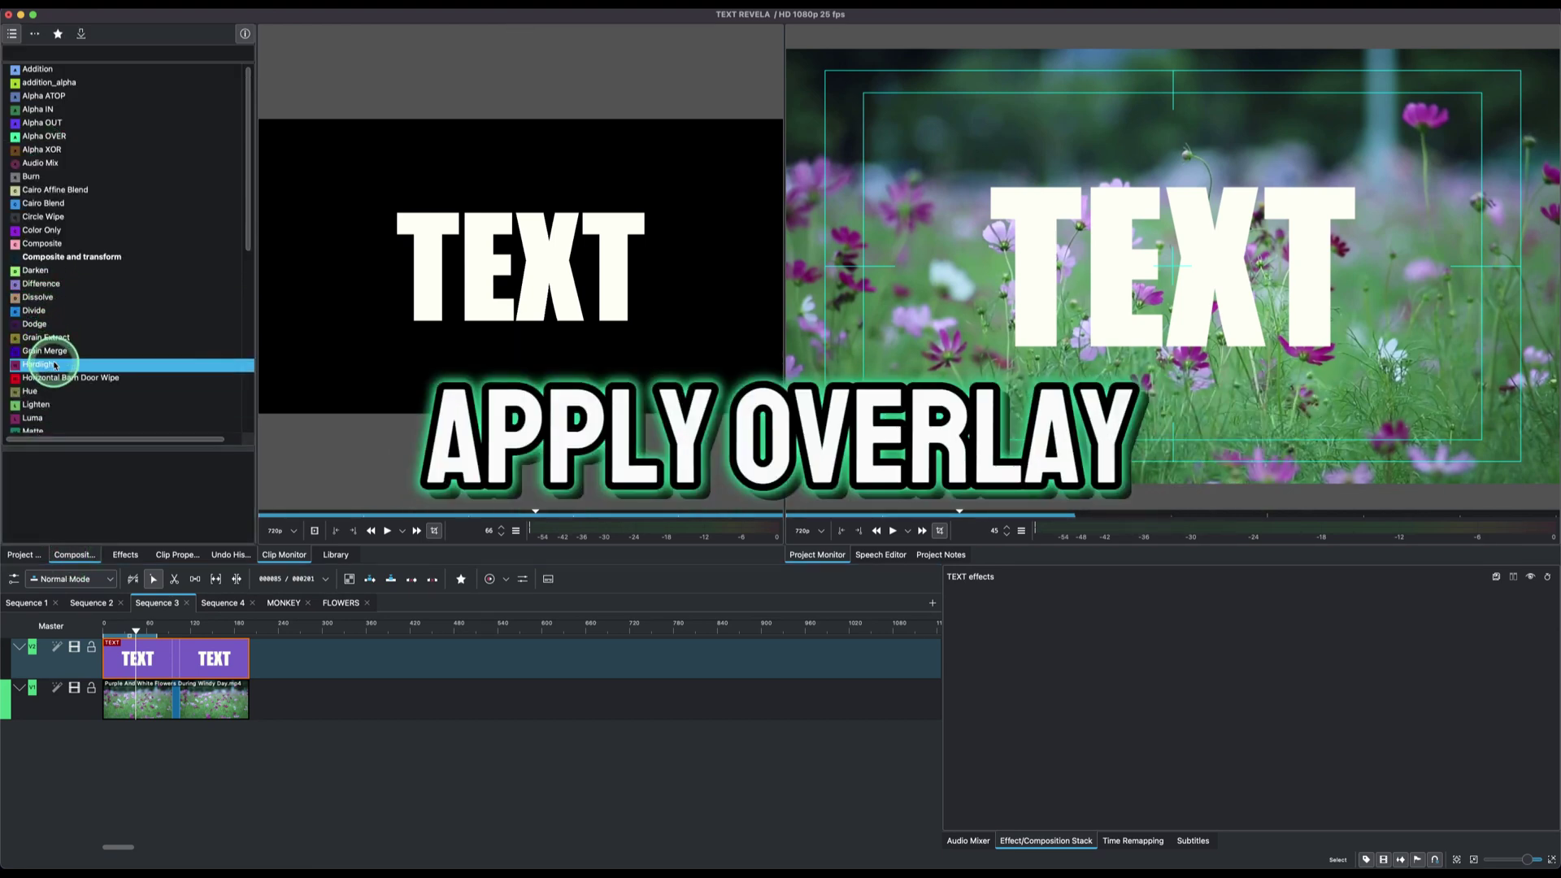
{"action": "scroll", "coordinate": [49, 358], "scroll_direction": "down", "scroll_amount": 3}
{"action": "left_click", "coordinate": [36, 329]}
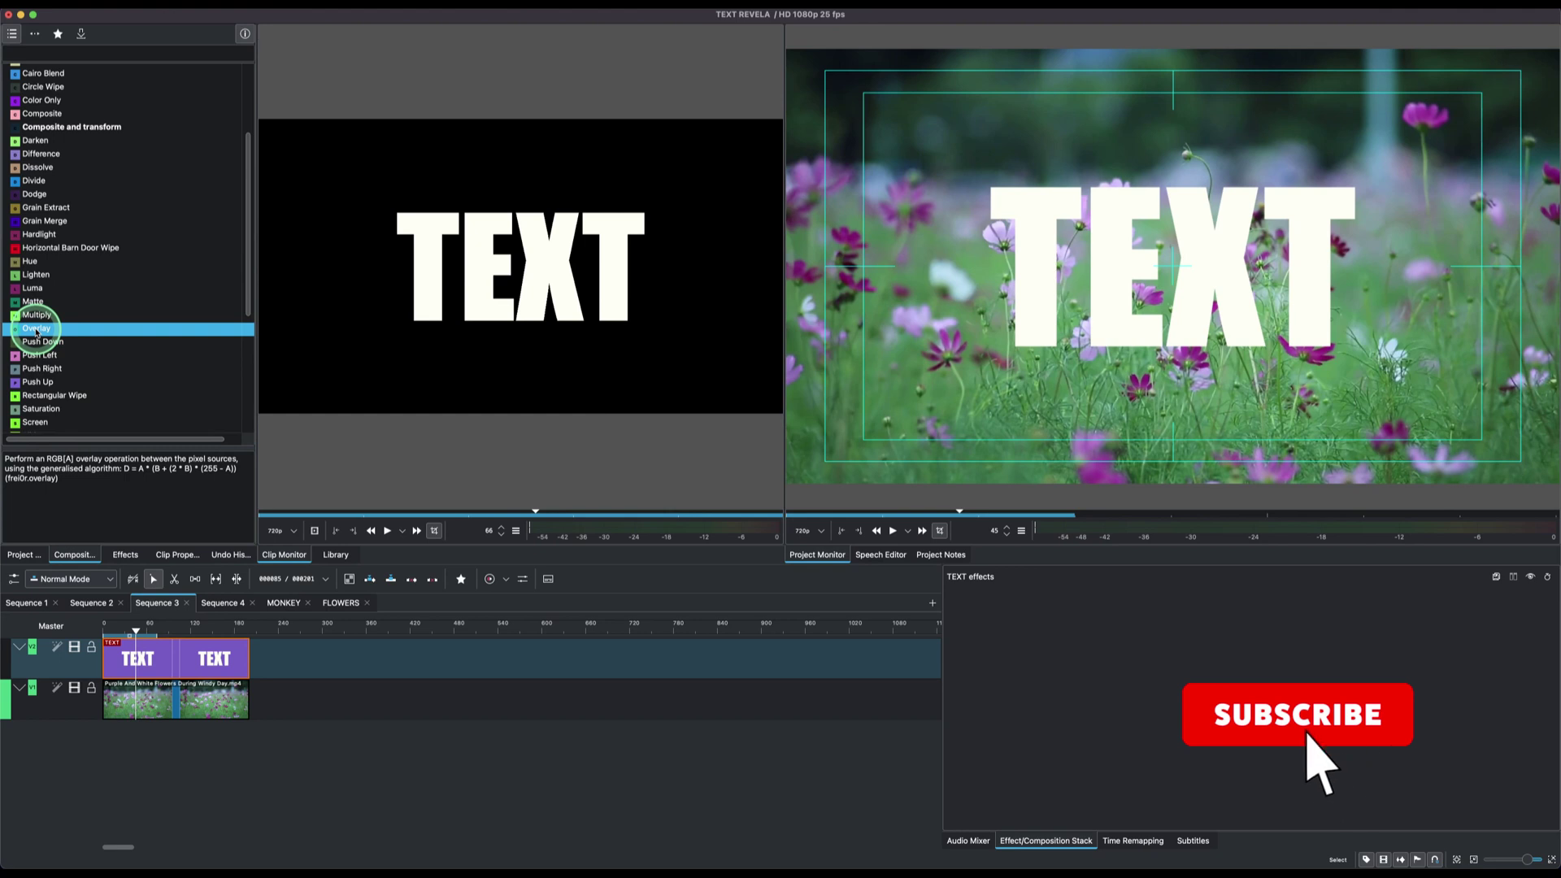
{"action": "left_click_drag", "start_coordinate": [36, 332], "coordinate": [167, 669]}
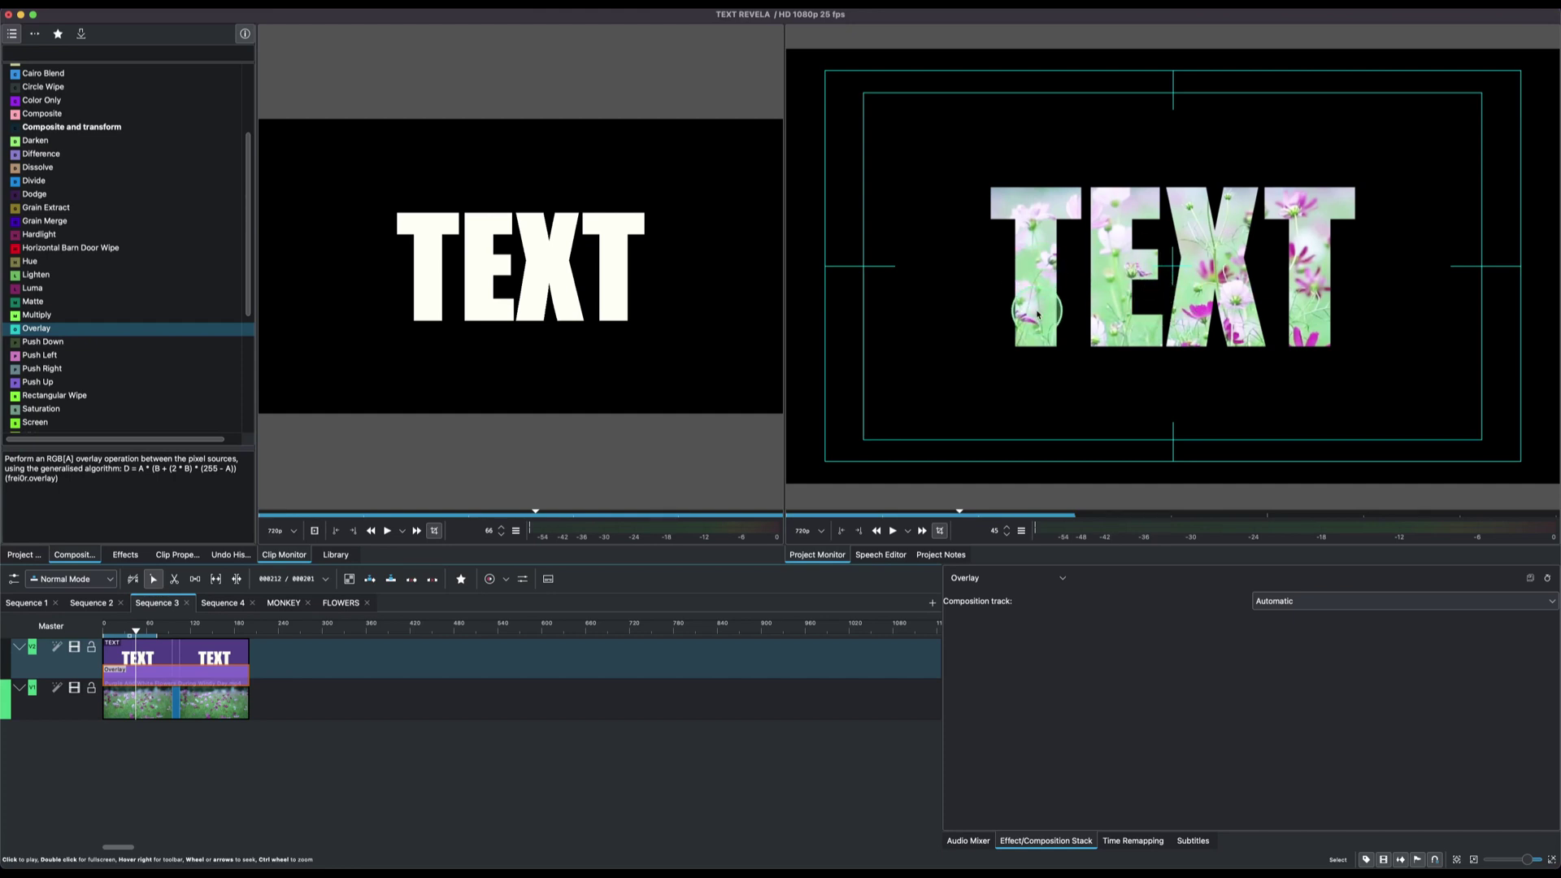
- Add Bezier Curves to the flowers clip and bend the RGB curve for more contrast
{"action": "left_click", "coordinate": [218, 707]}
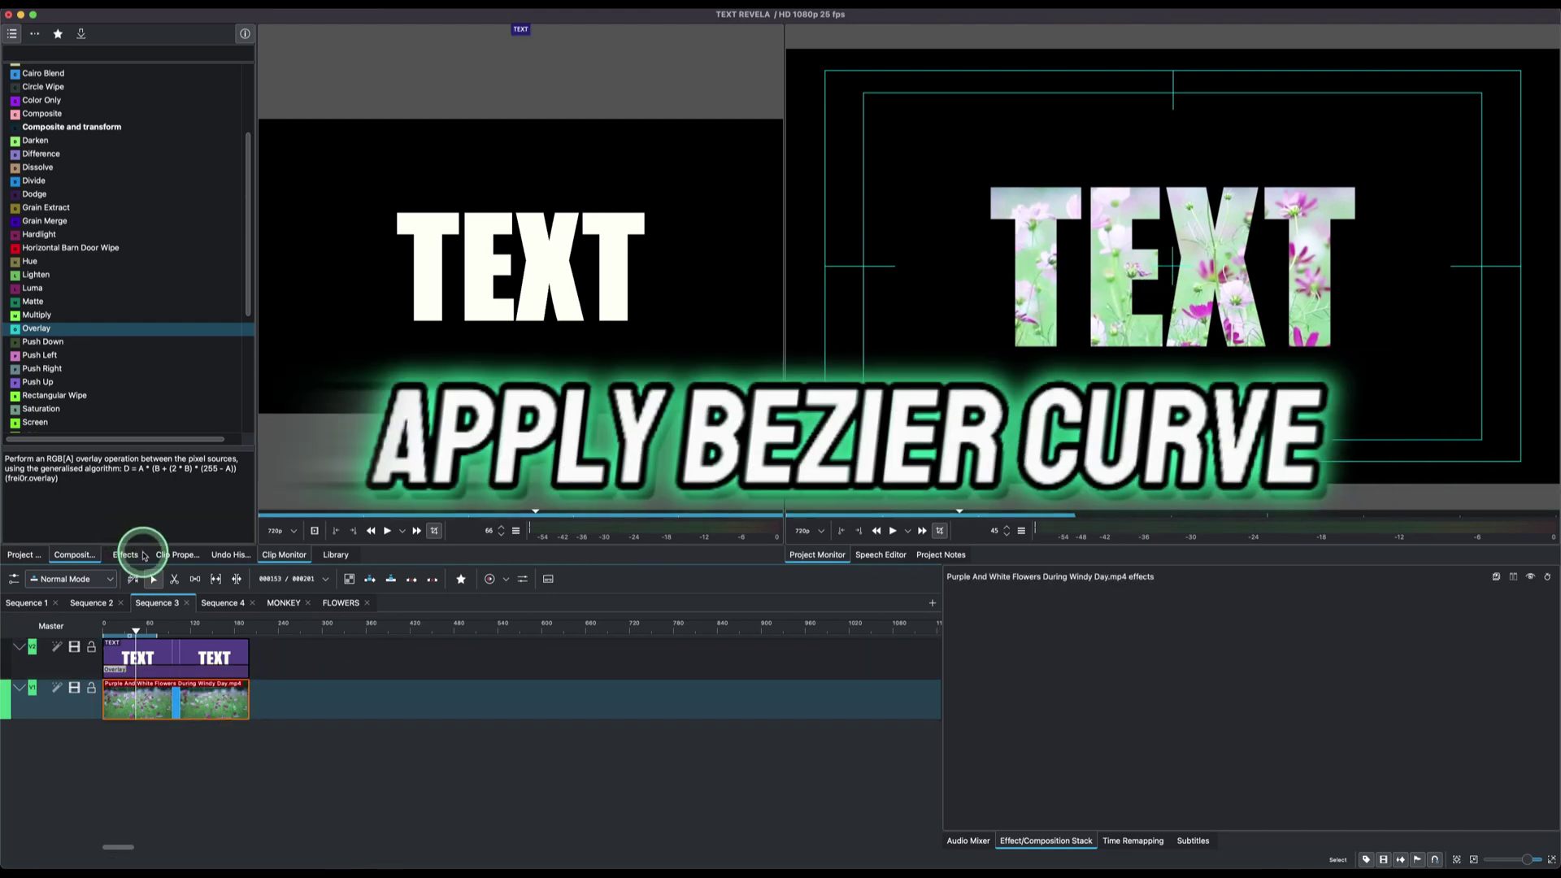
{"action": "left_click", "coordinate": [126, 555]}
{"action": "left_click", "coordinate": [68, 179]}
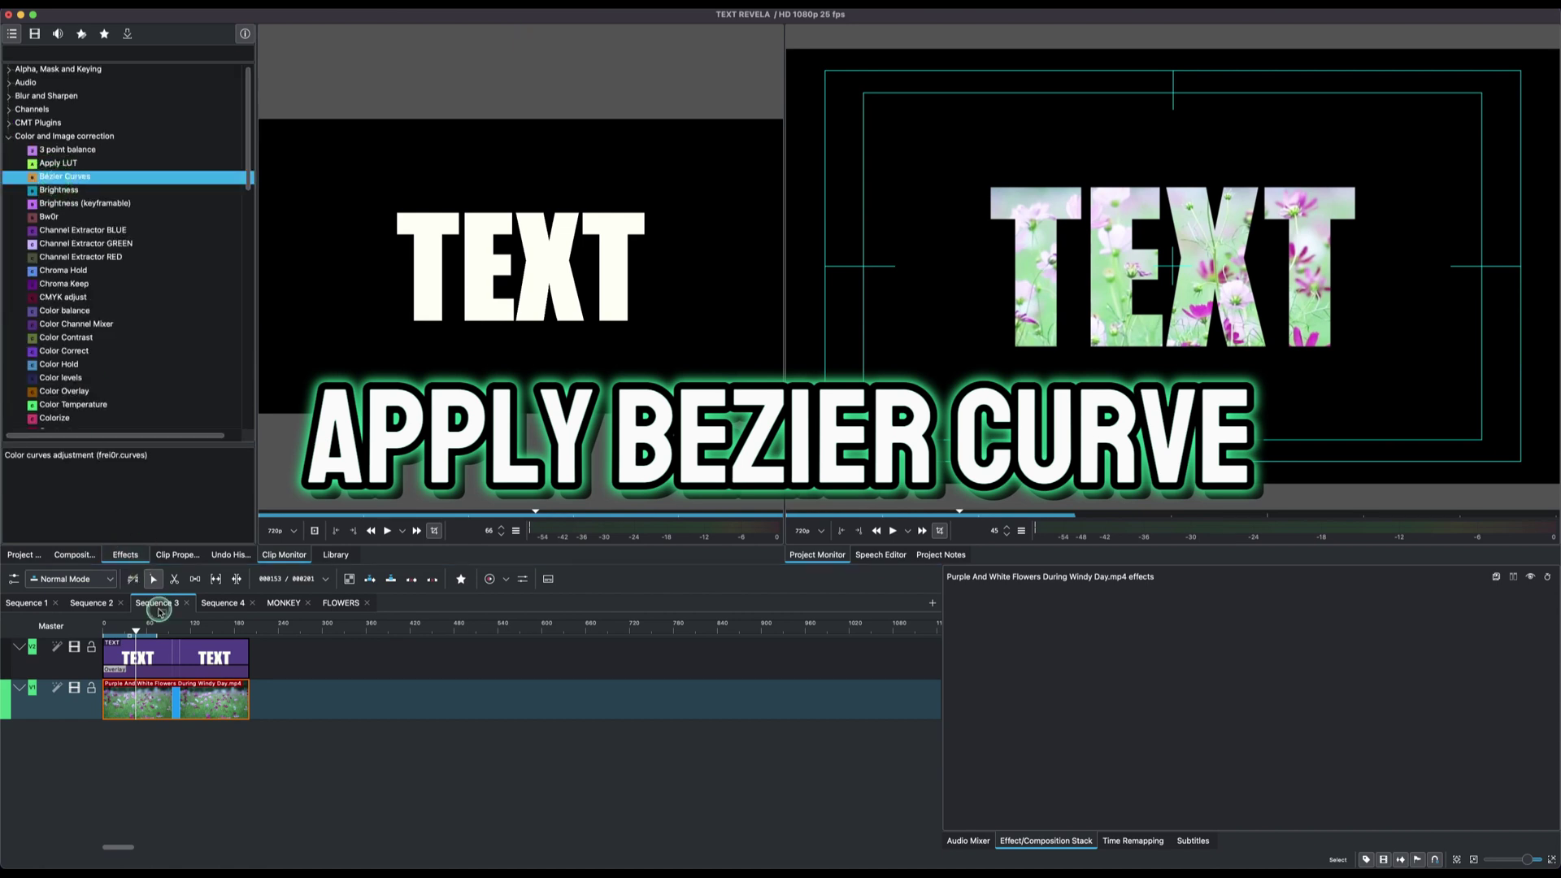
{"action": "left_click_drag", "start_coordinate": [201, 701], "coordinate": [200, 698]}
{"action": "left_click_drag", "start_coordinate": [943, 735], "coordinate": [1263, 729]}
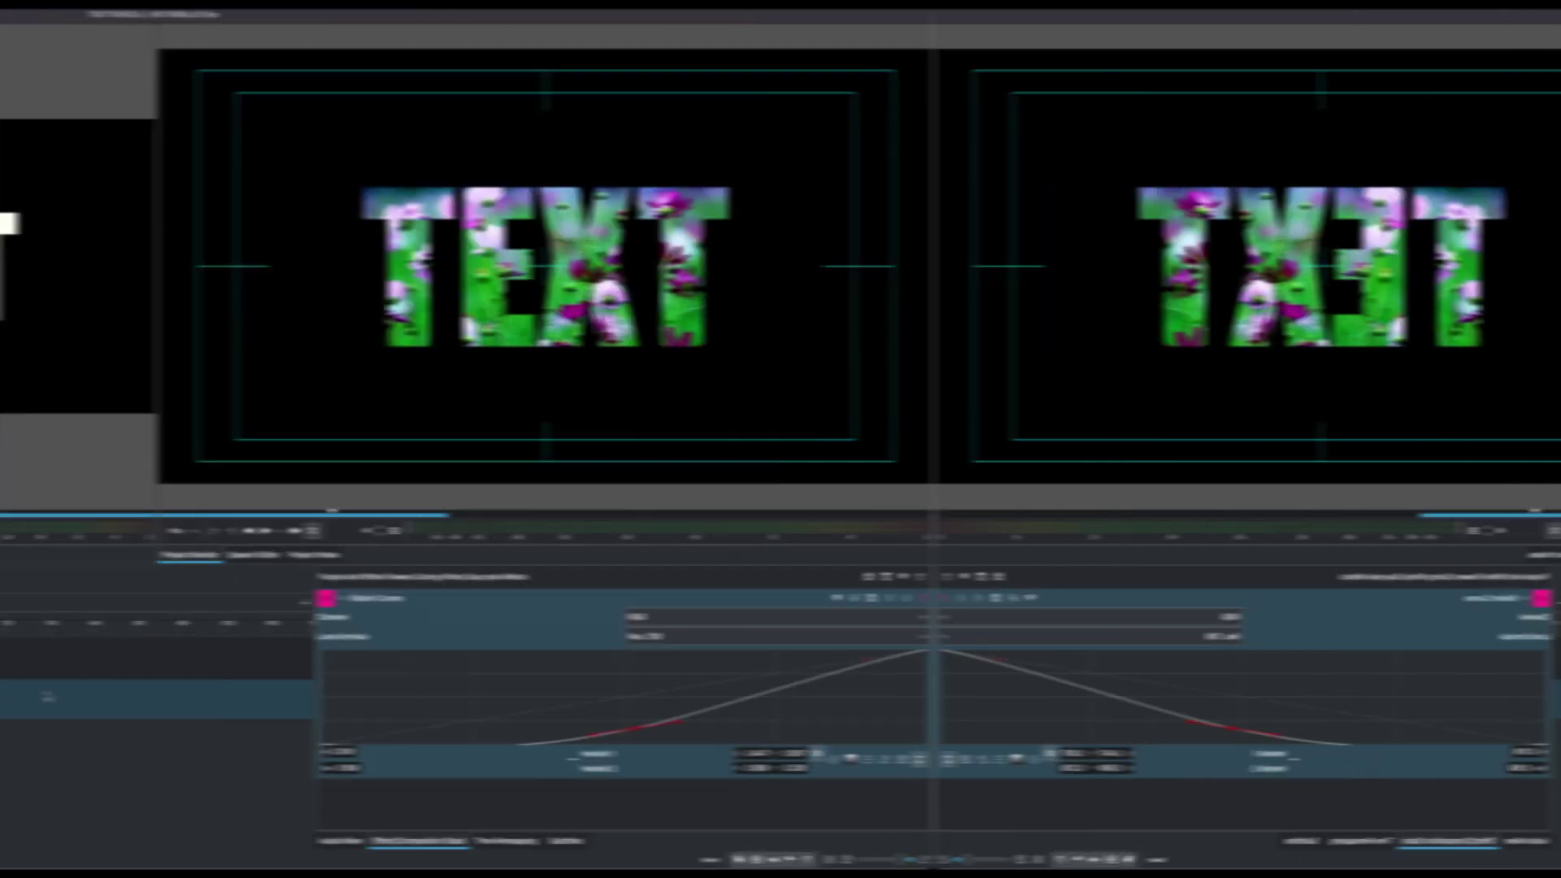
- Select the TEXT clip, return the playhead to frame 0, and show favourite effects
{"action": "left_click", "coordinate": [141, 664]}
{"action": "left_click", "coordinate": [135, 633]}
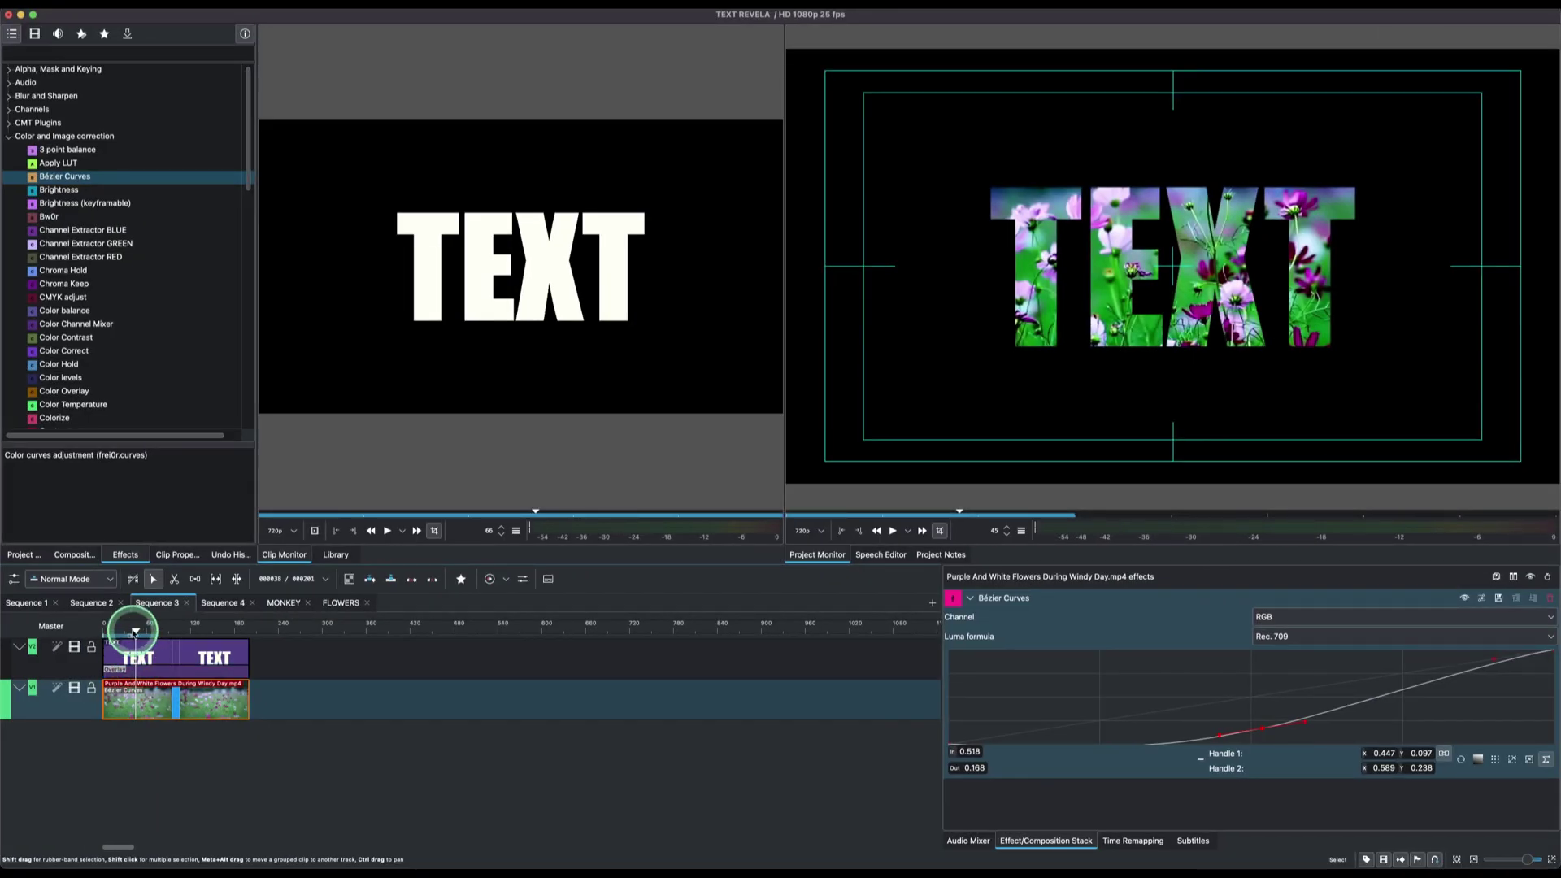
{"action": "left_click", "coordinate": [127, 633]}
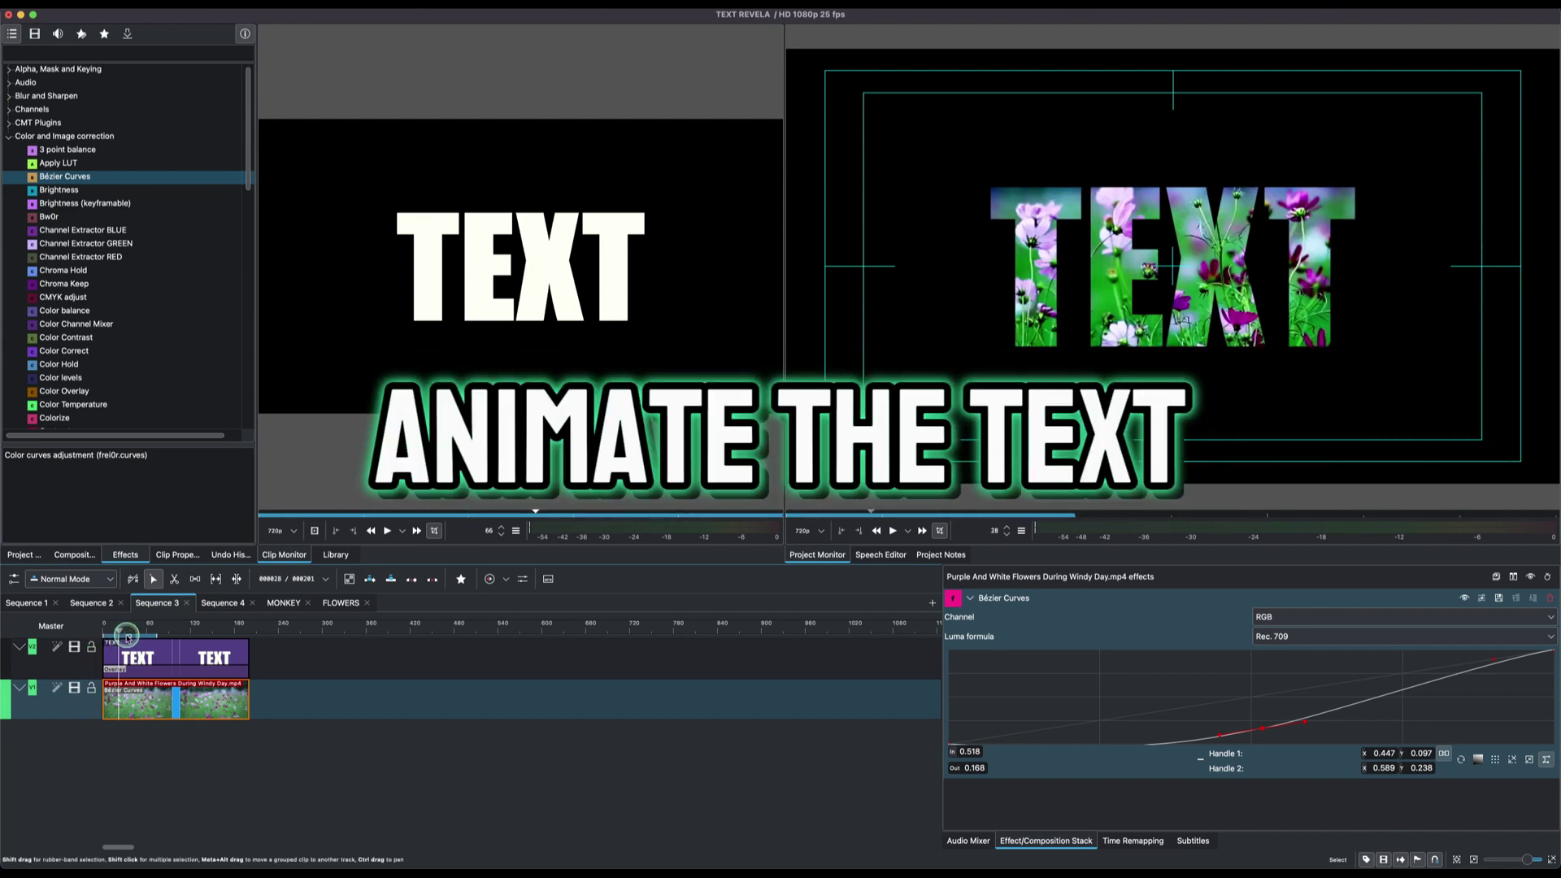
{"action": "left_click", "coordinate": [110, 639]}
{"action": "left_click", "coordinate": [128, 556]}
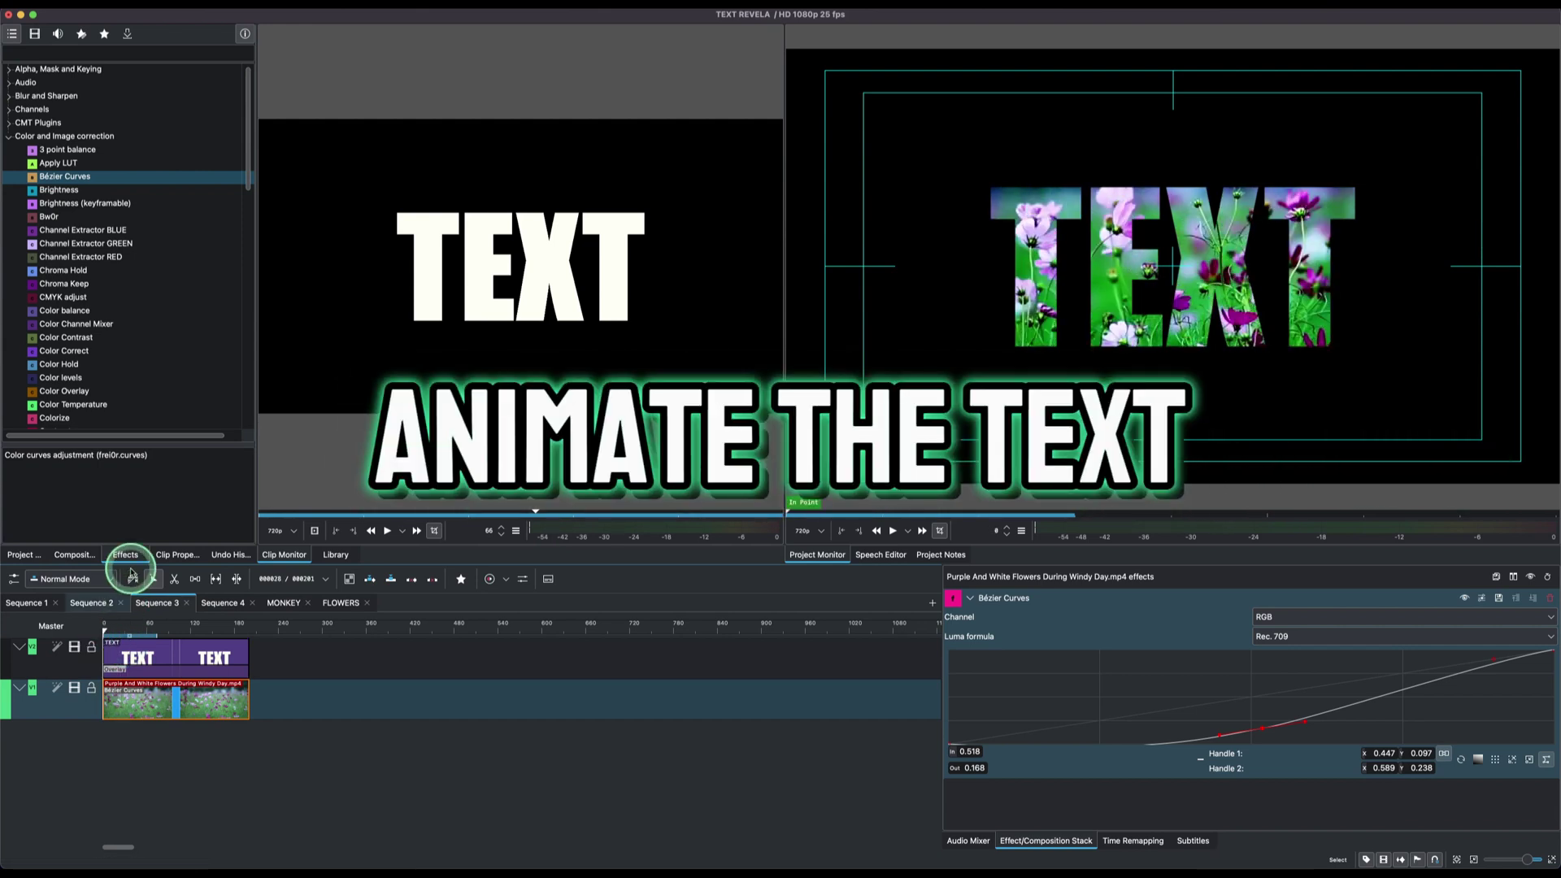
{"action": "left_click", "coordinate": [104, 33]}
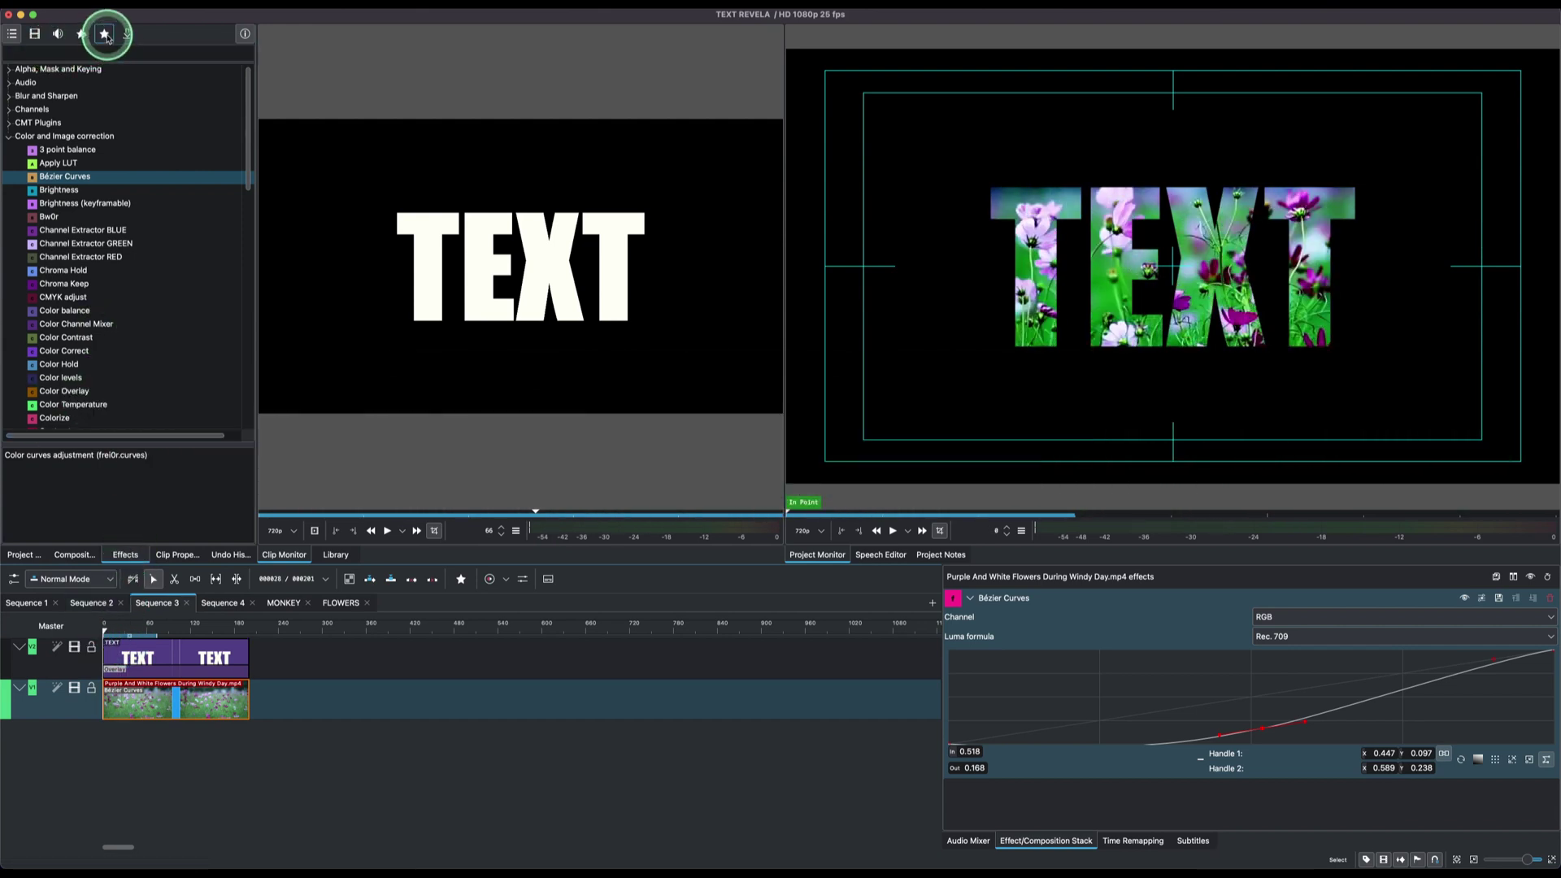
- Drag Crop by padding from Transform, Distort and Perspective onto the TEXT clip and select it
{"action": "left_click", "coordinate": [30, 36]}
{"action": "scroll", "coordinate": [62, 240], "scroll_direction": "down", "scroll_amount": 7}
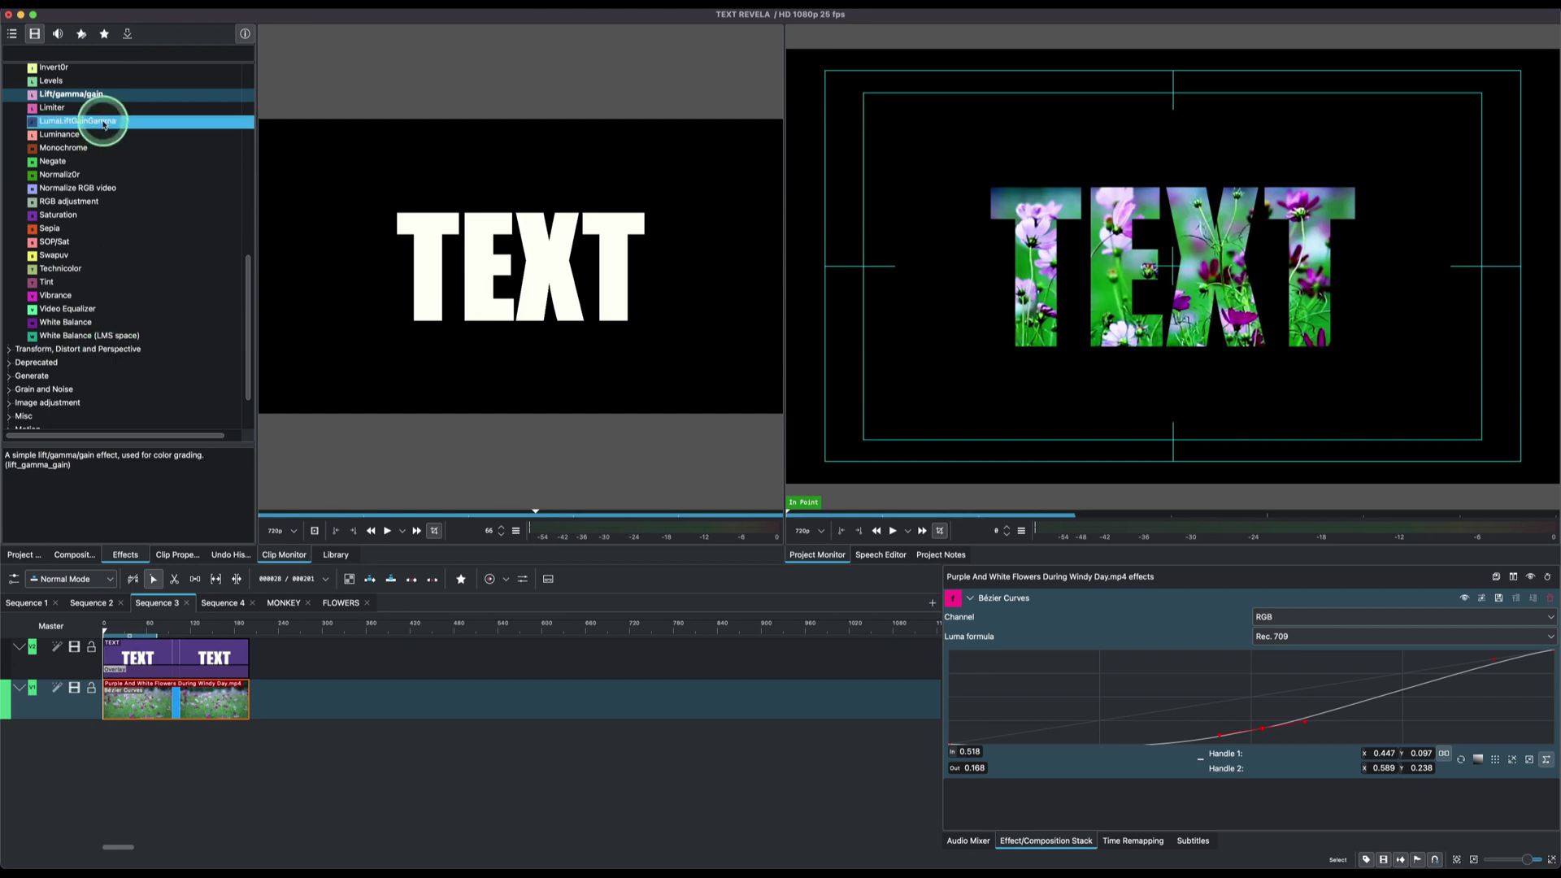
{"action": "left_click", "coordinate": [105, 34]}
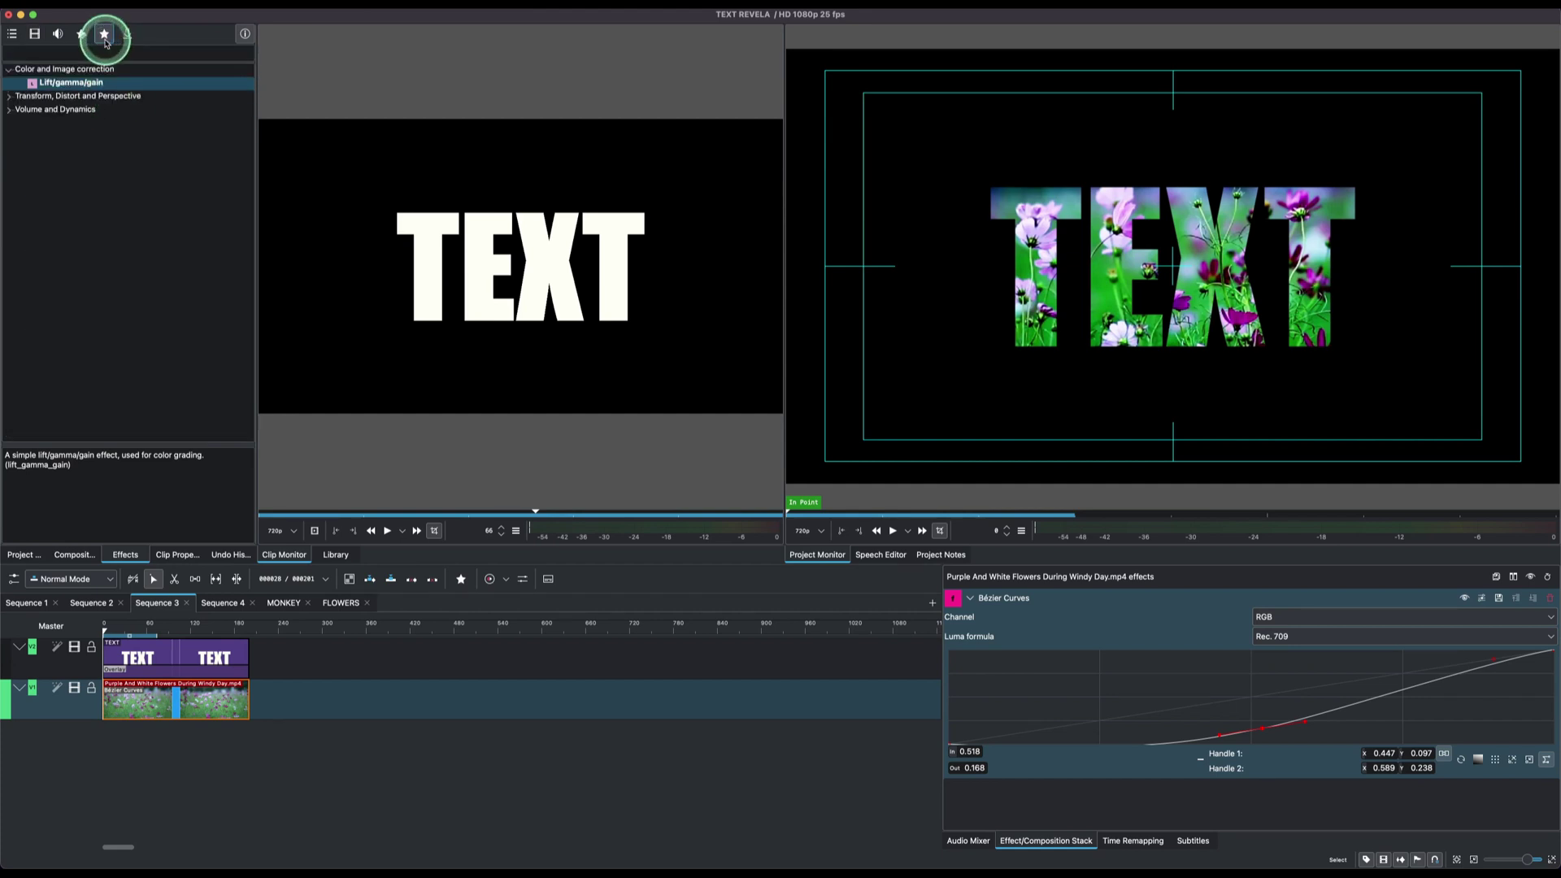
{"action": "double_click", "coordinate": [69, 96]}
{"action": "left_click", "coordinate": [67, 109]}
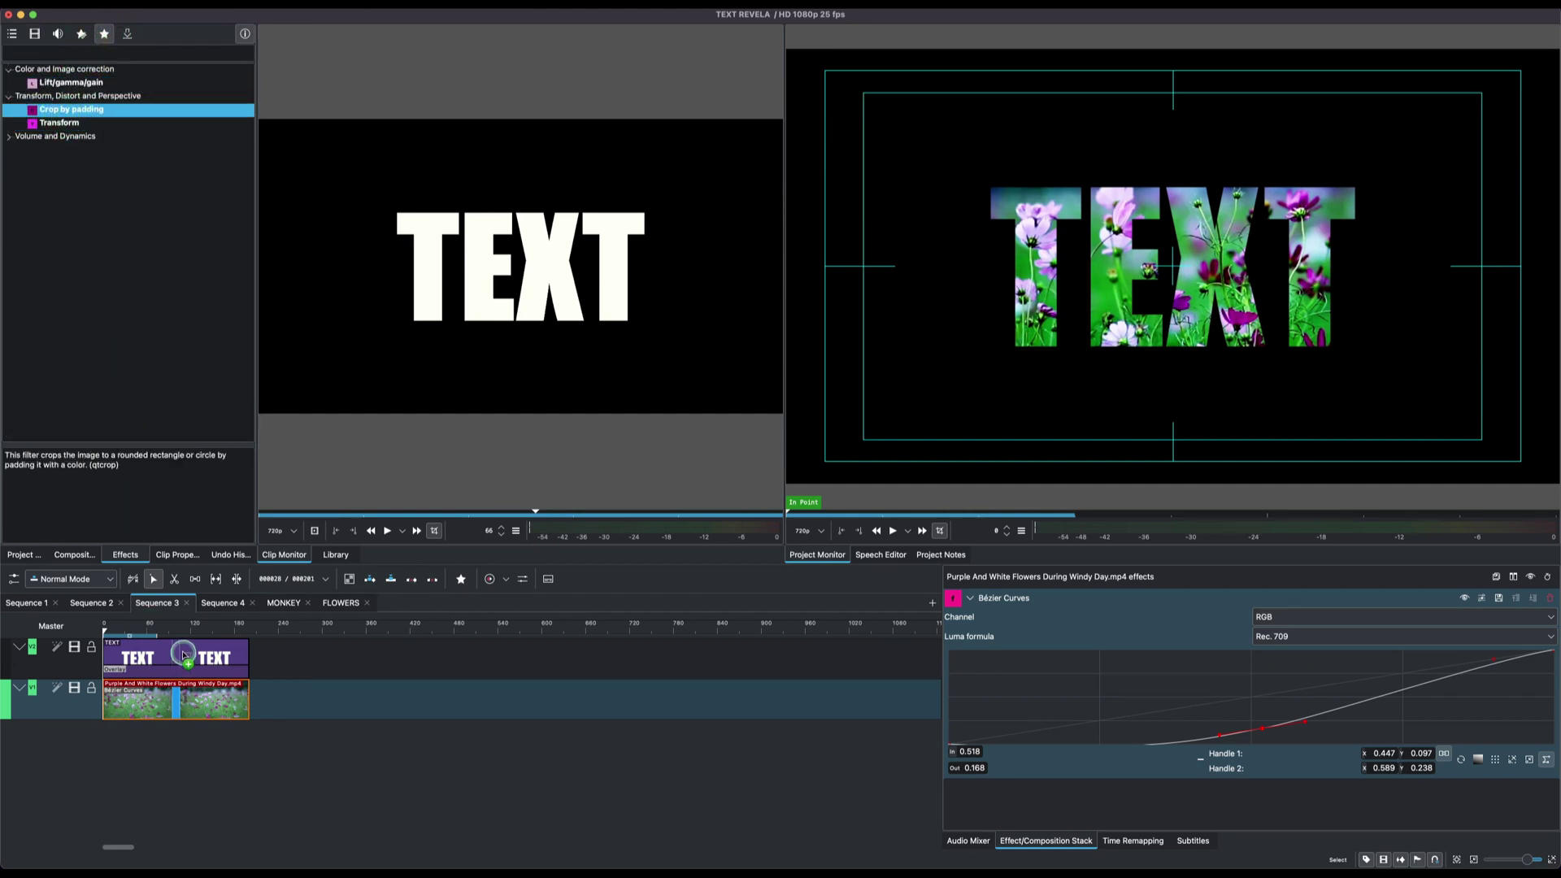
{"action": "left_click_drag", "start_coordinate": [185, 651], "coordinate": [185, 653]}
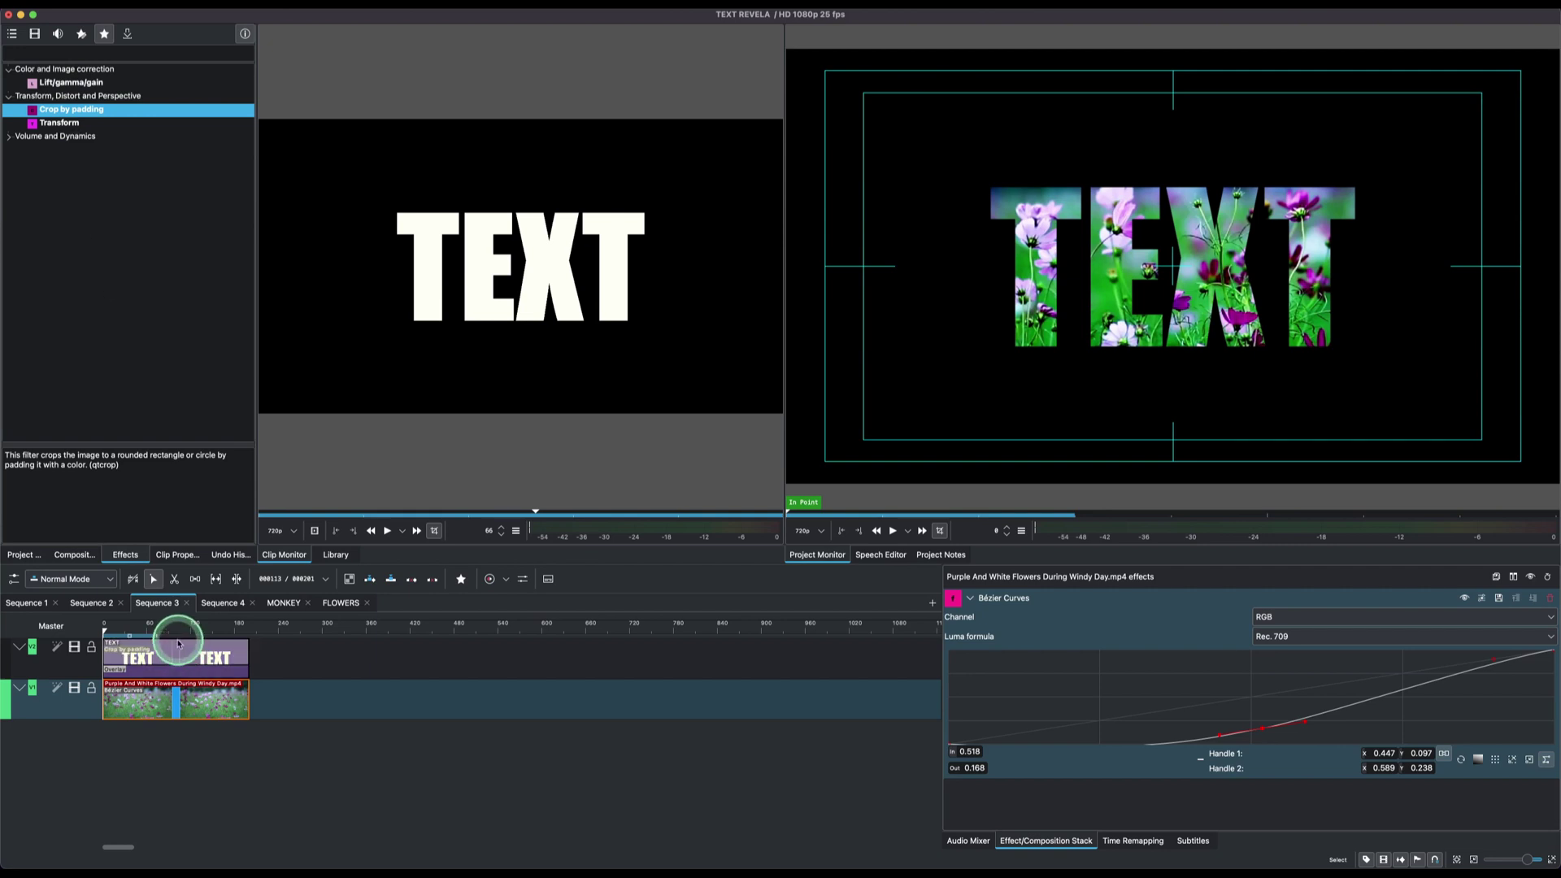
{"action": "left_click", "coordinate": [179, 644]}
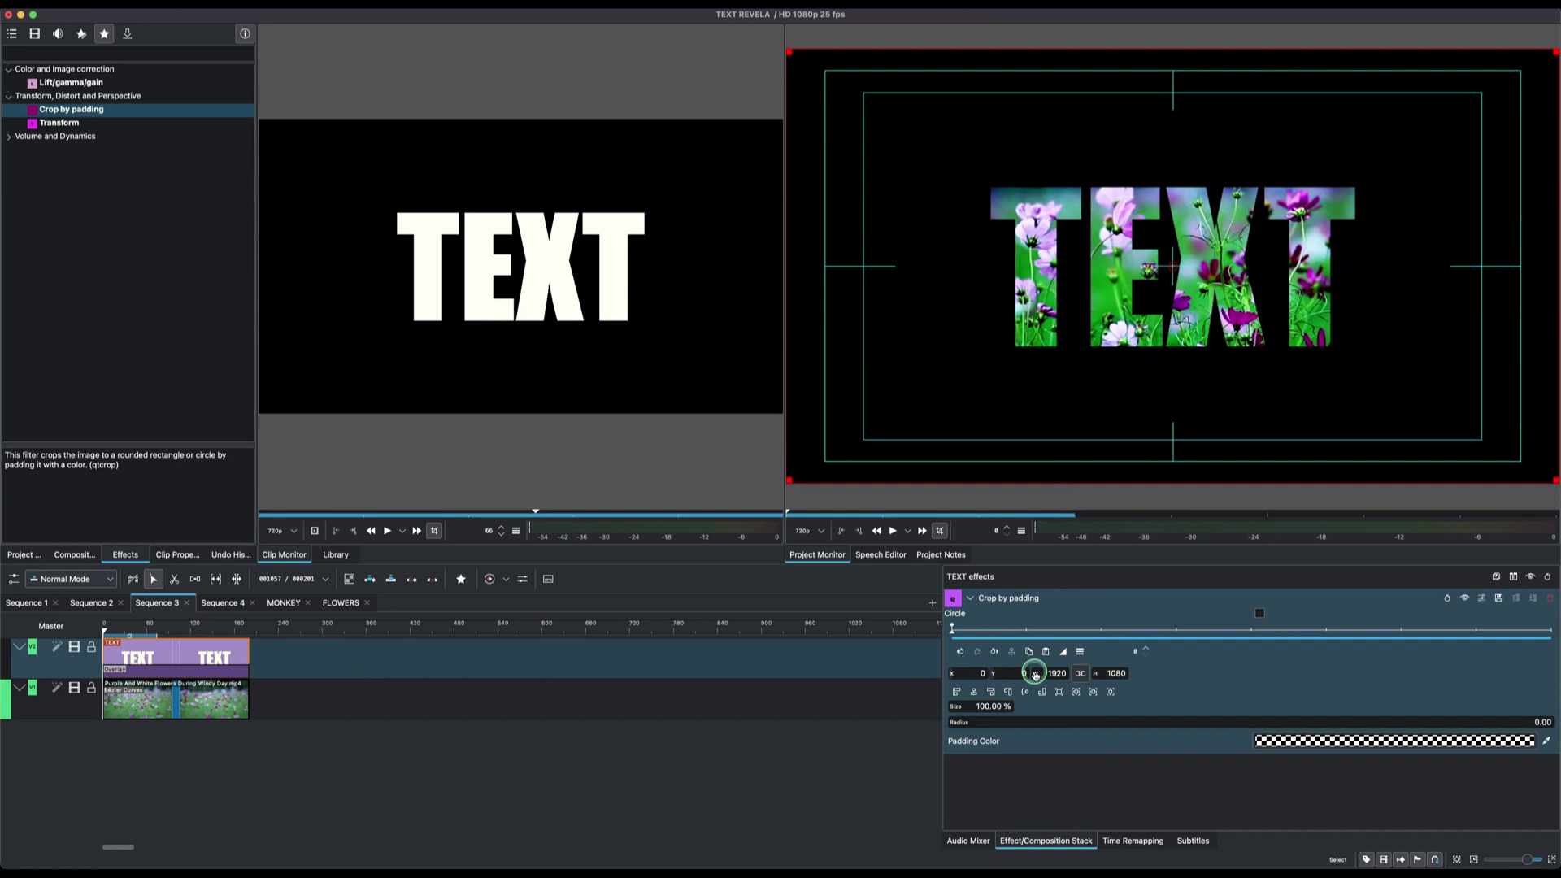
- Keyframe the TEXT crop width from 408 at the start to the full 1920, with chosen interpolation
{"action": "left_click_drag", "start_coordinate": [1035, 675], "coordinate": [105, 627]}
{"action": "left_click", "coordinate": [106, 633]}
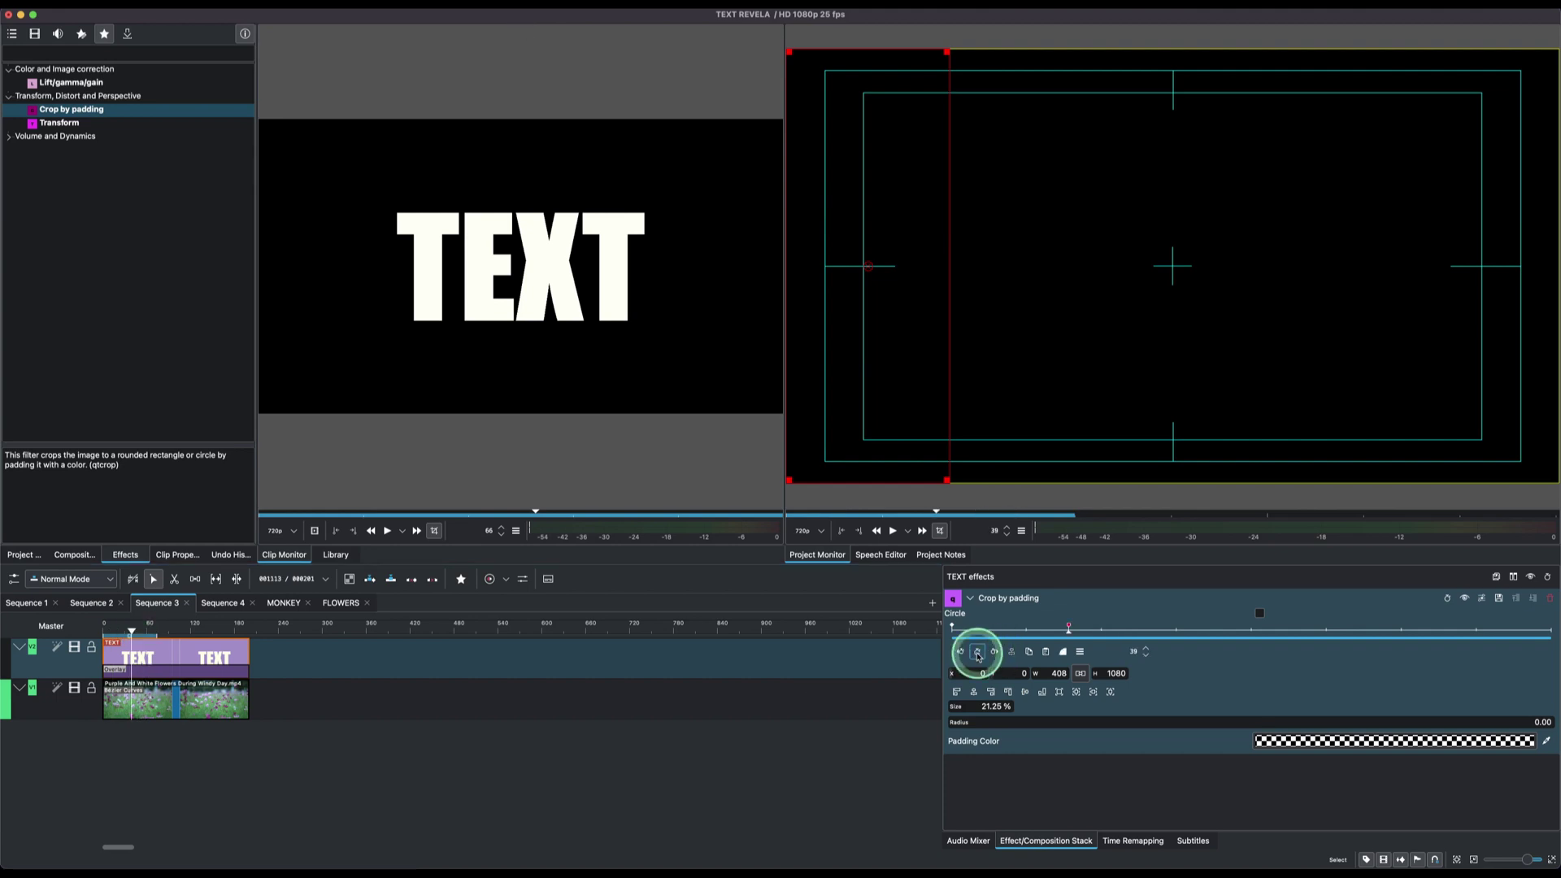
{"action": "left_click", "coordinate": [1051, 648]}
{"action": "left_click", "coordinate": [1072, 648]}
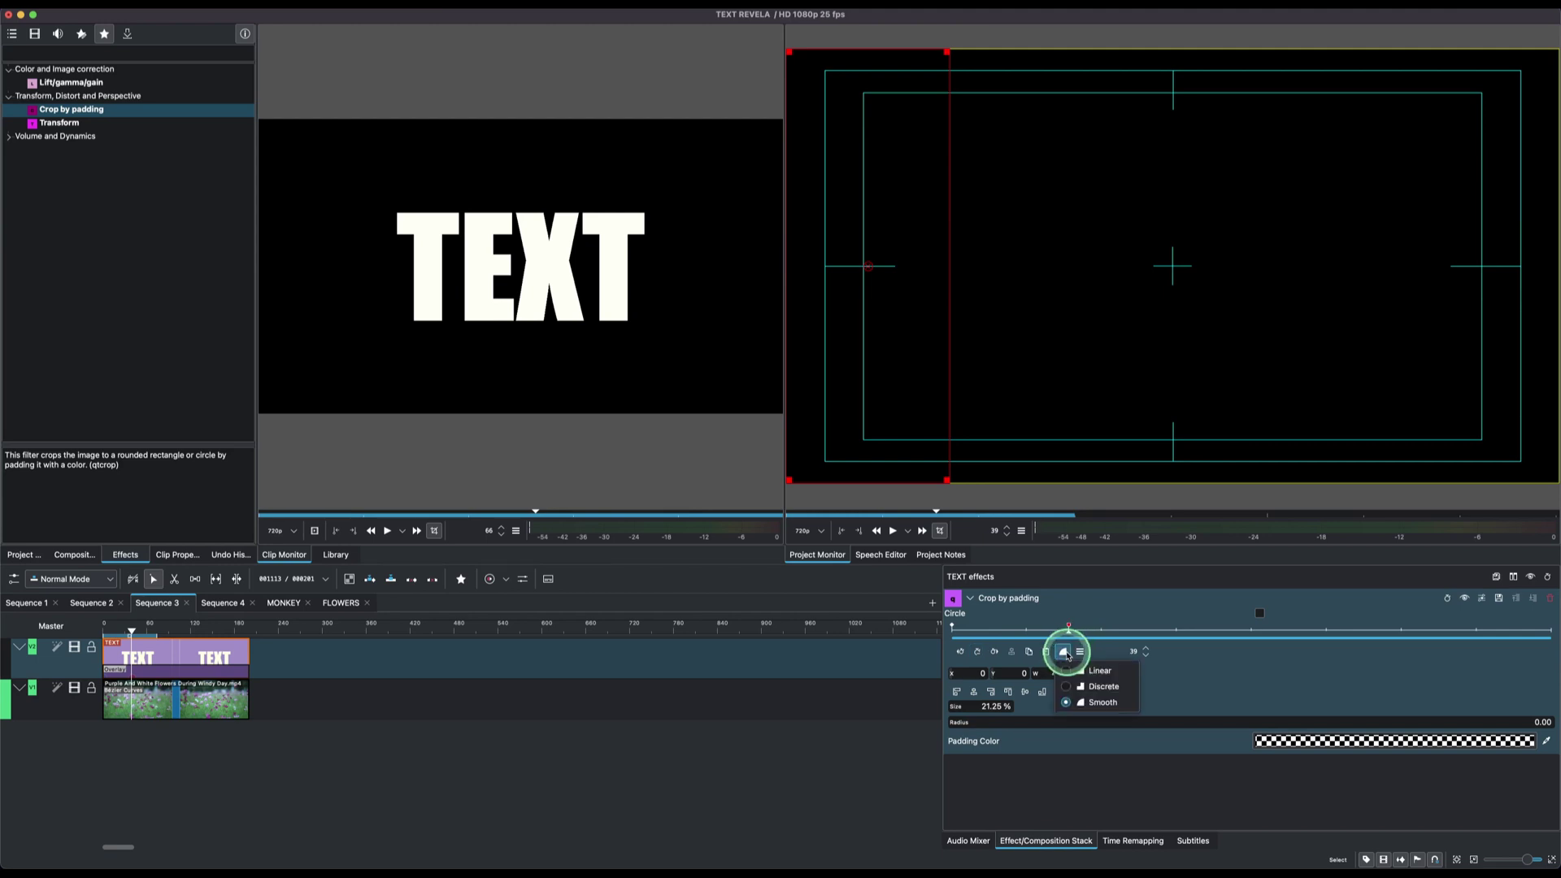
{"action": "left_click", "coordinate": [1094, 674]}
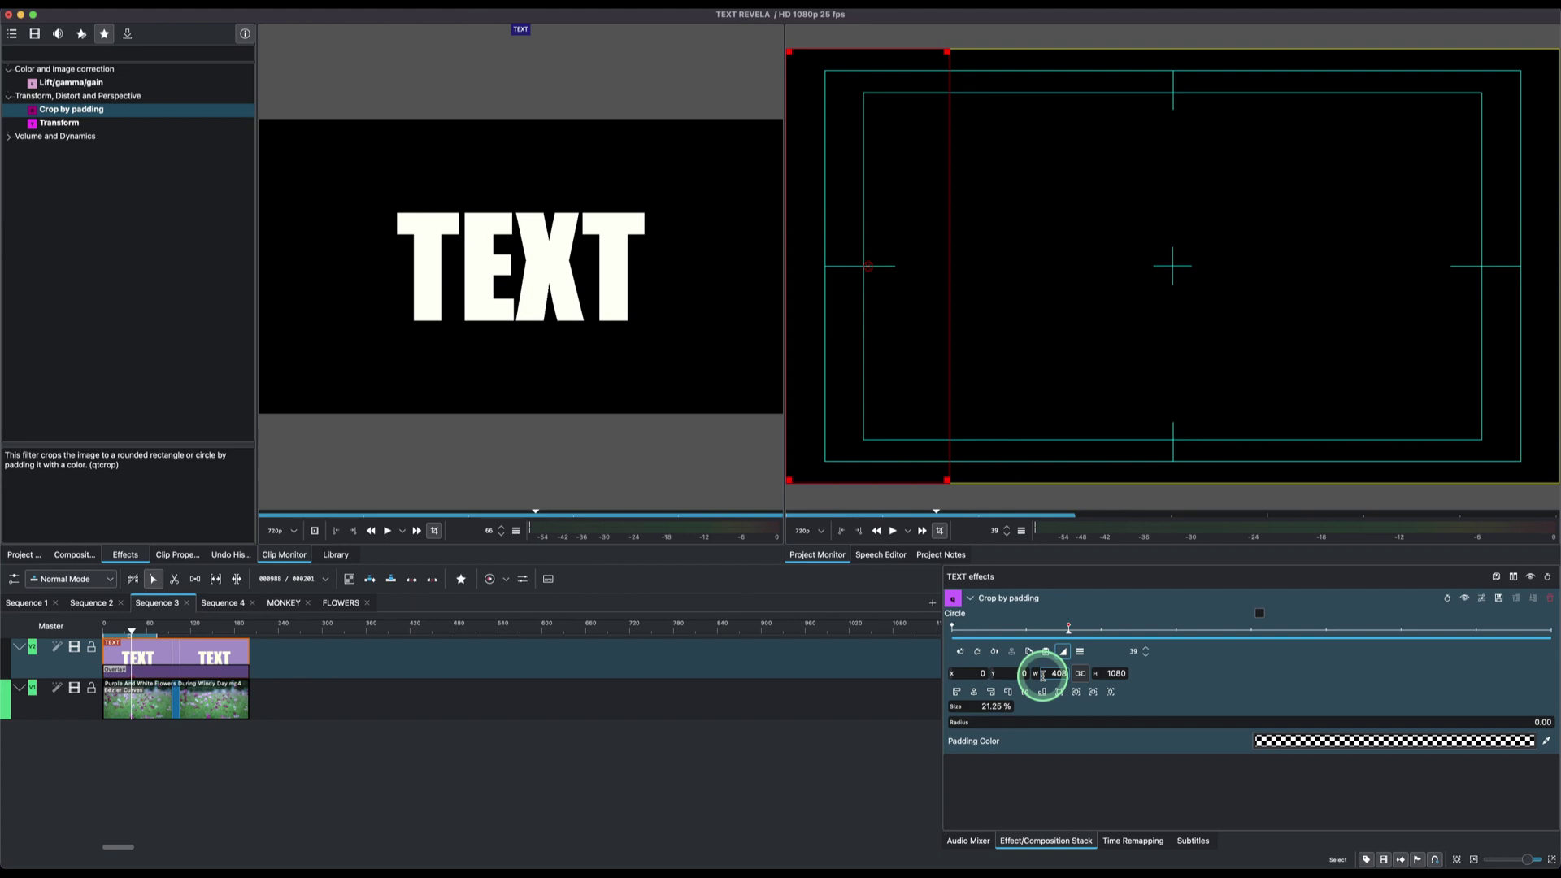
{"action": "left_click", "coordinate": [1113, 675]}
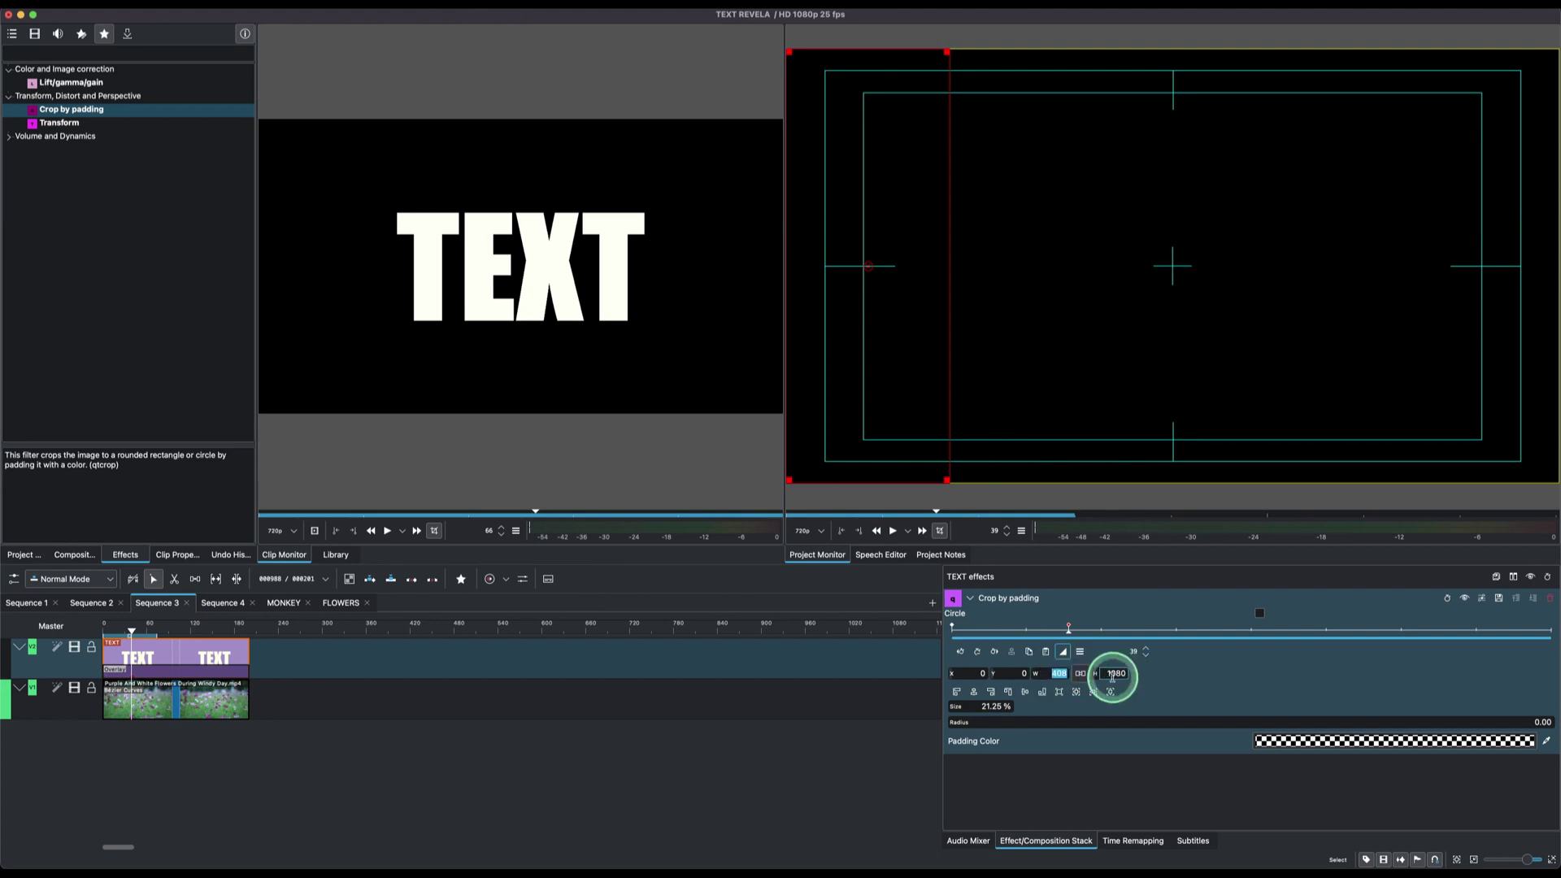
{"action": "left_click", "coordinate": [1044, 691]}
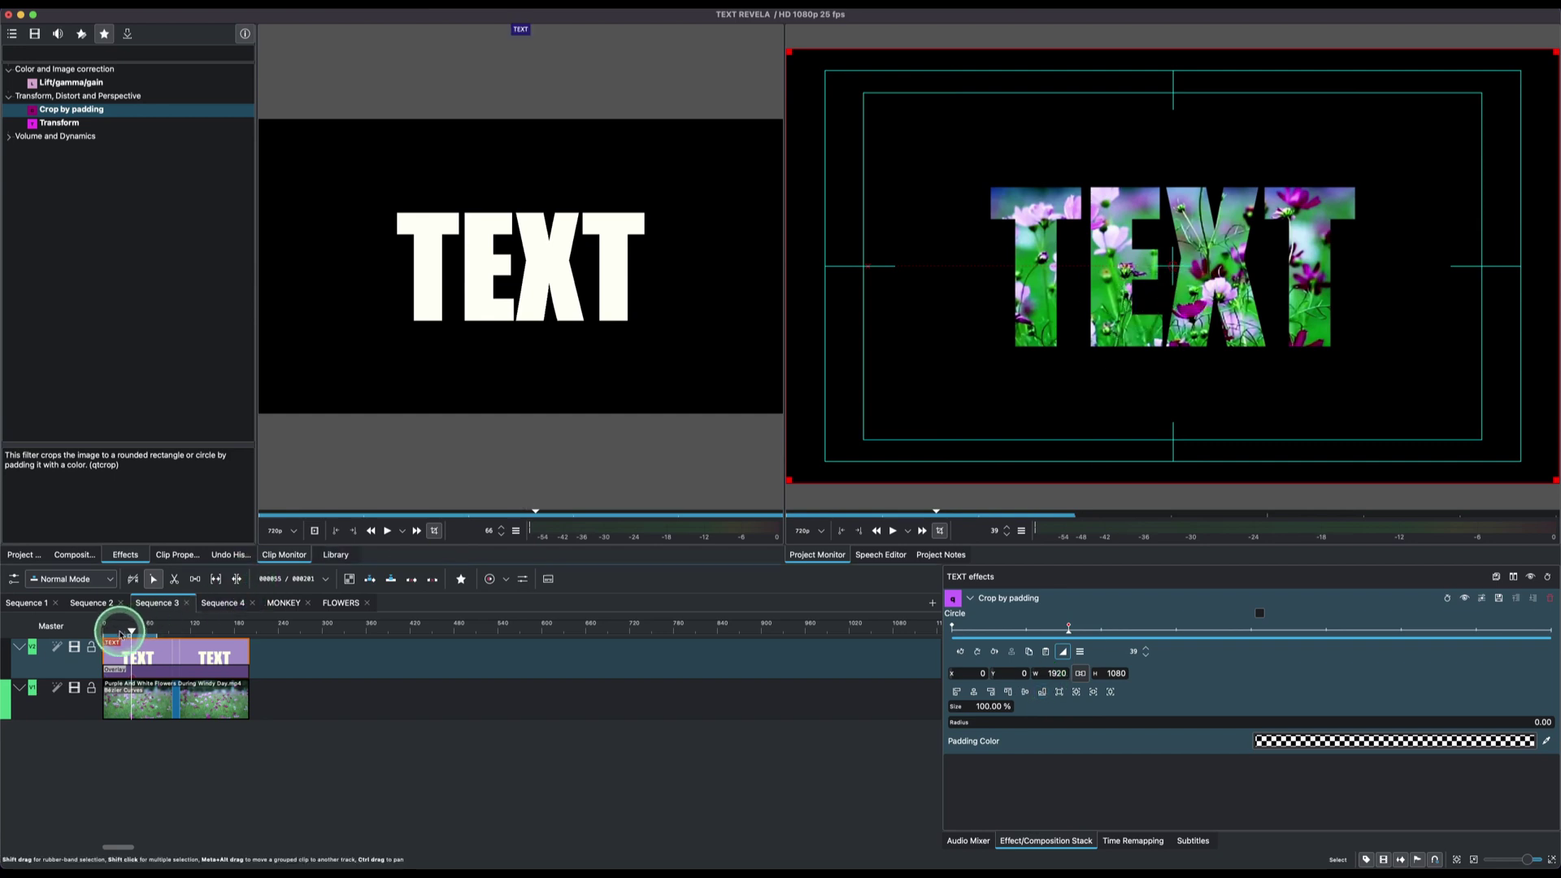
- Add a crop keyframe at frame 99 and set its interpolation to Linear
{"action": "left_click_drag", "start_coordinate": [126, 635], "coordinate": [162, 633]}
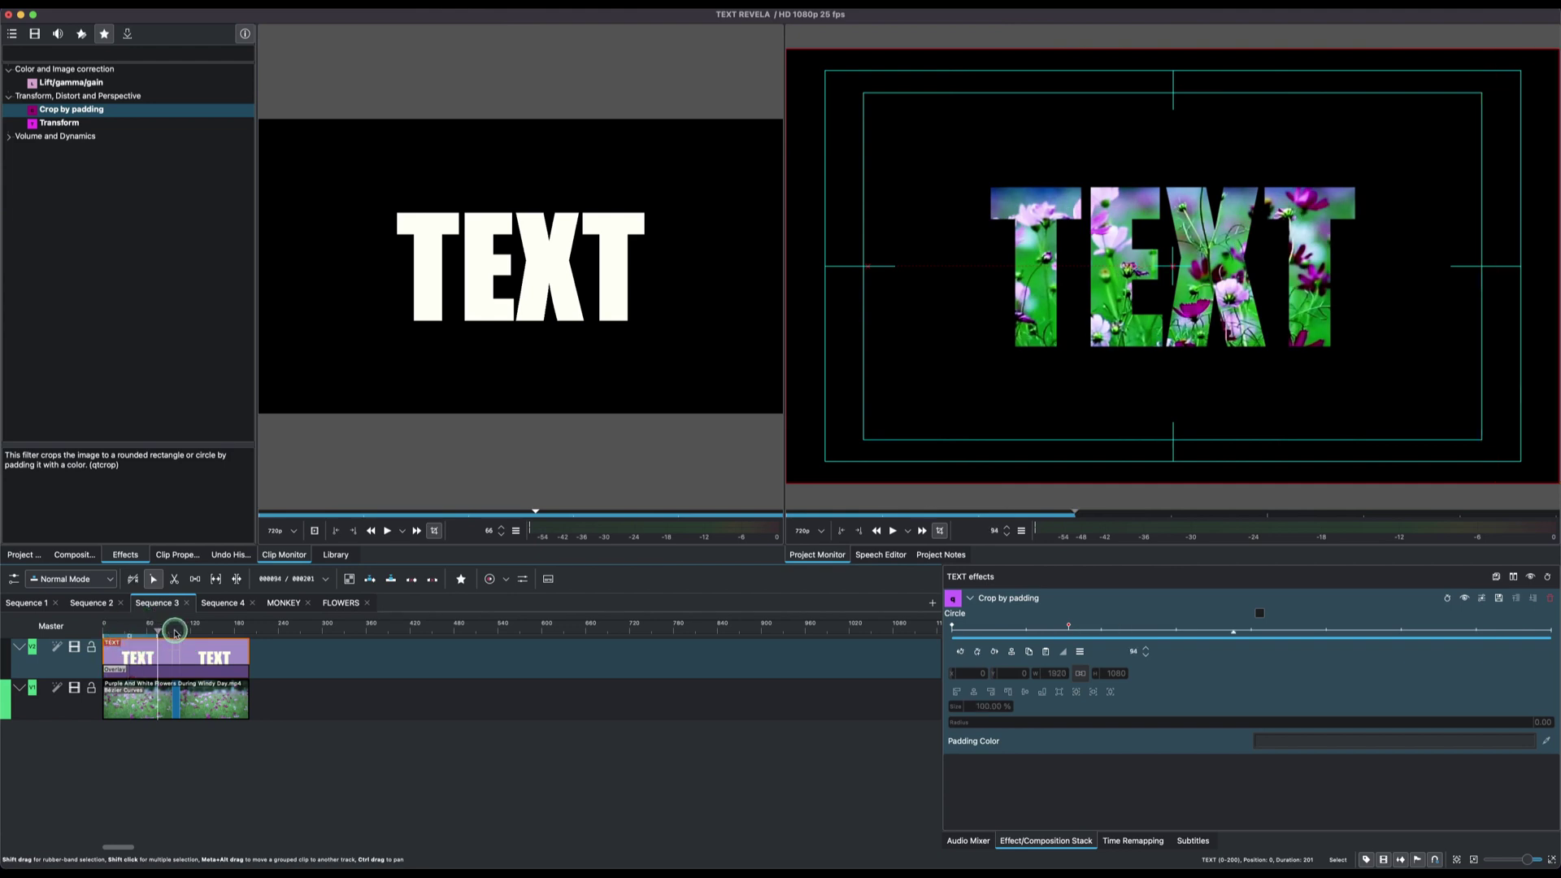
{"action": "left_click", "coordinate": [175, 633]}
{"action": "left_click", "coordinate": [977, 652]}
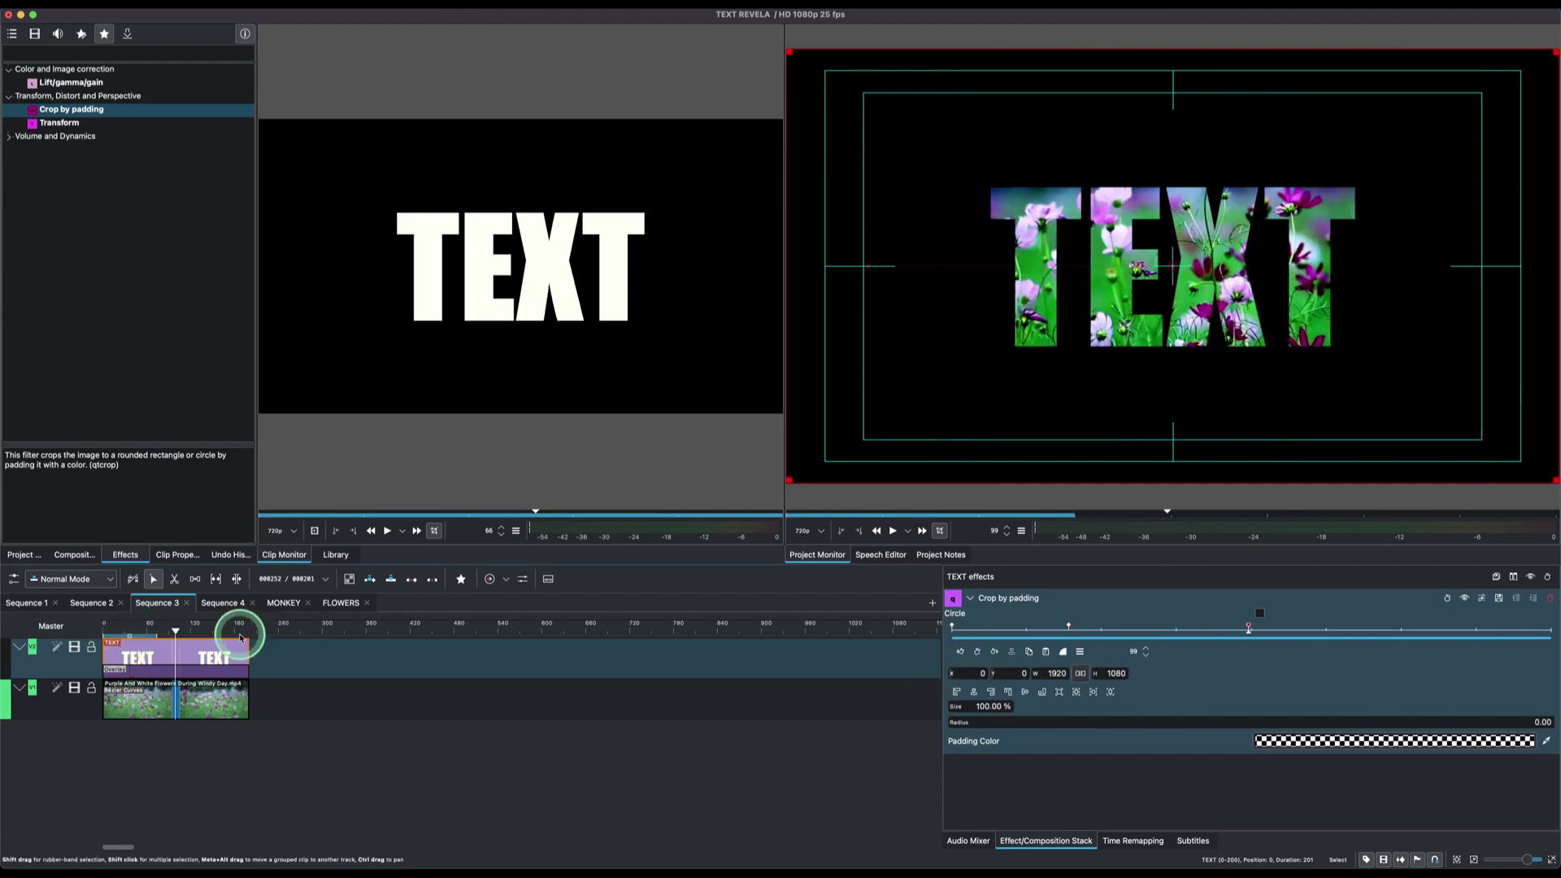
{"action": "left_click_drag", "start_coordinate": [176, 633], "coordinate": [187, 632]}
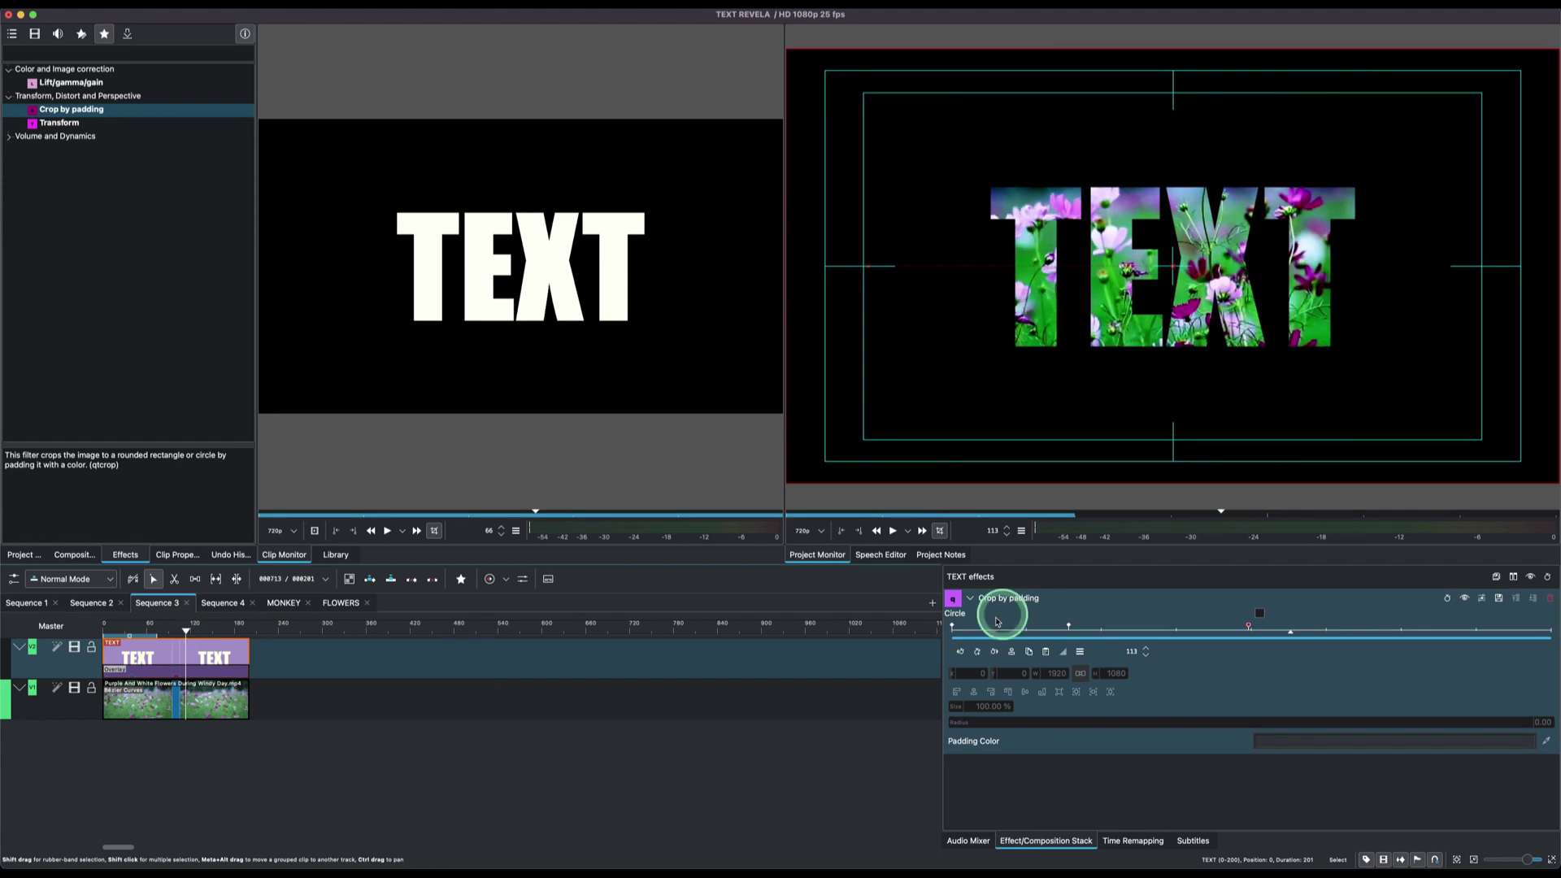
{"action": "left_click", "coordinate": [1250, 628]}
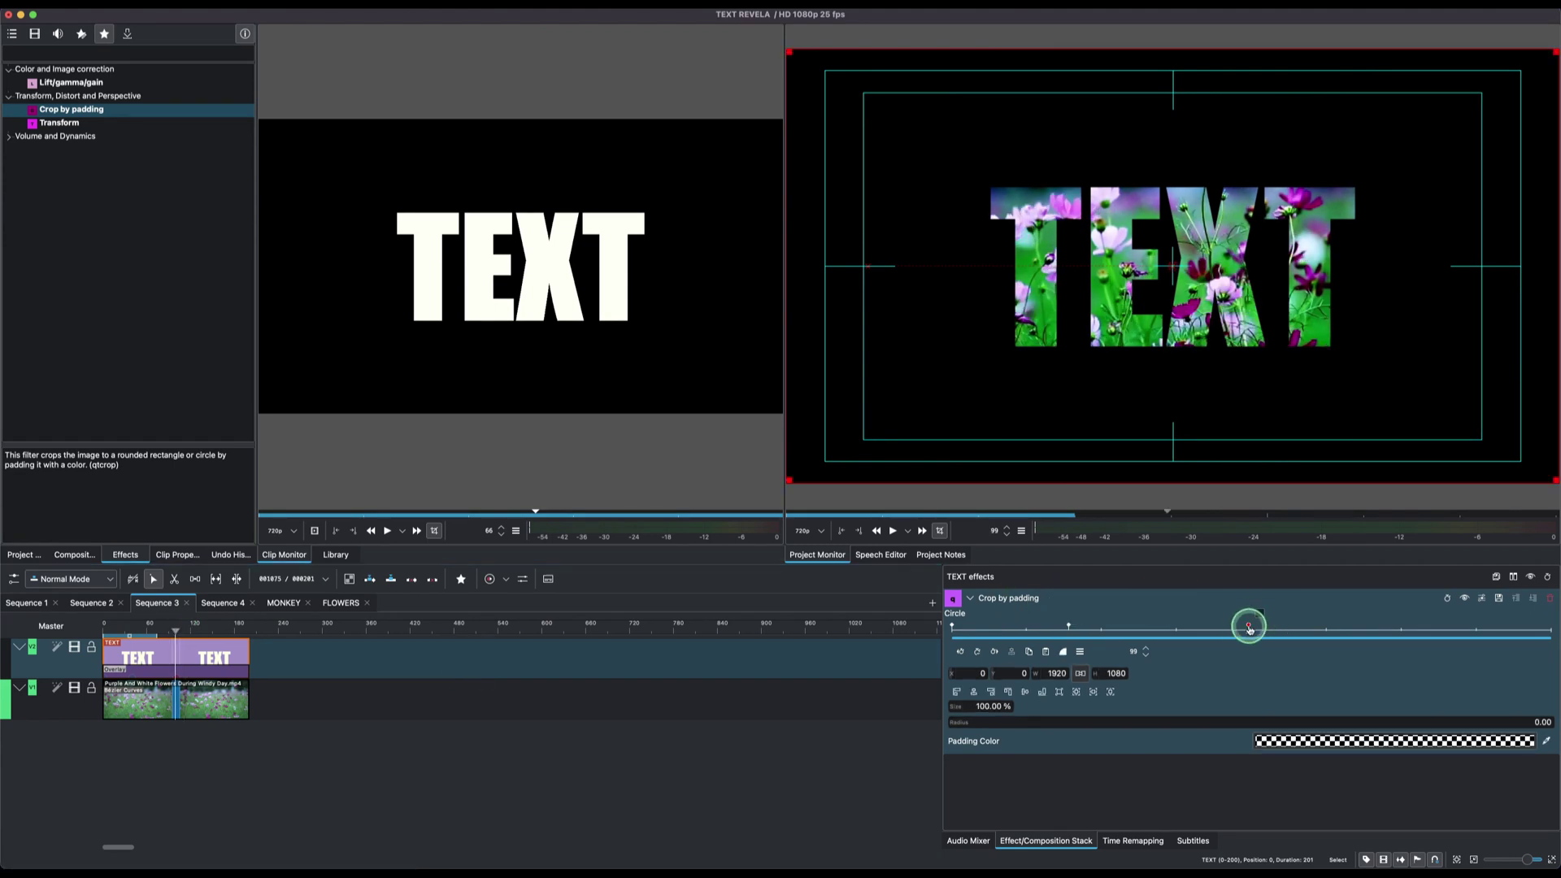
{"action": "left_click", "coordinate": [1063, 652]}
{"action": "left_click", "coordinate": [1087, 672]}
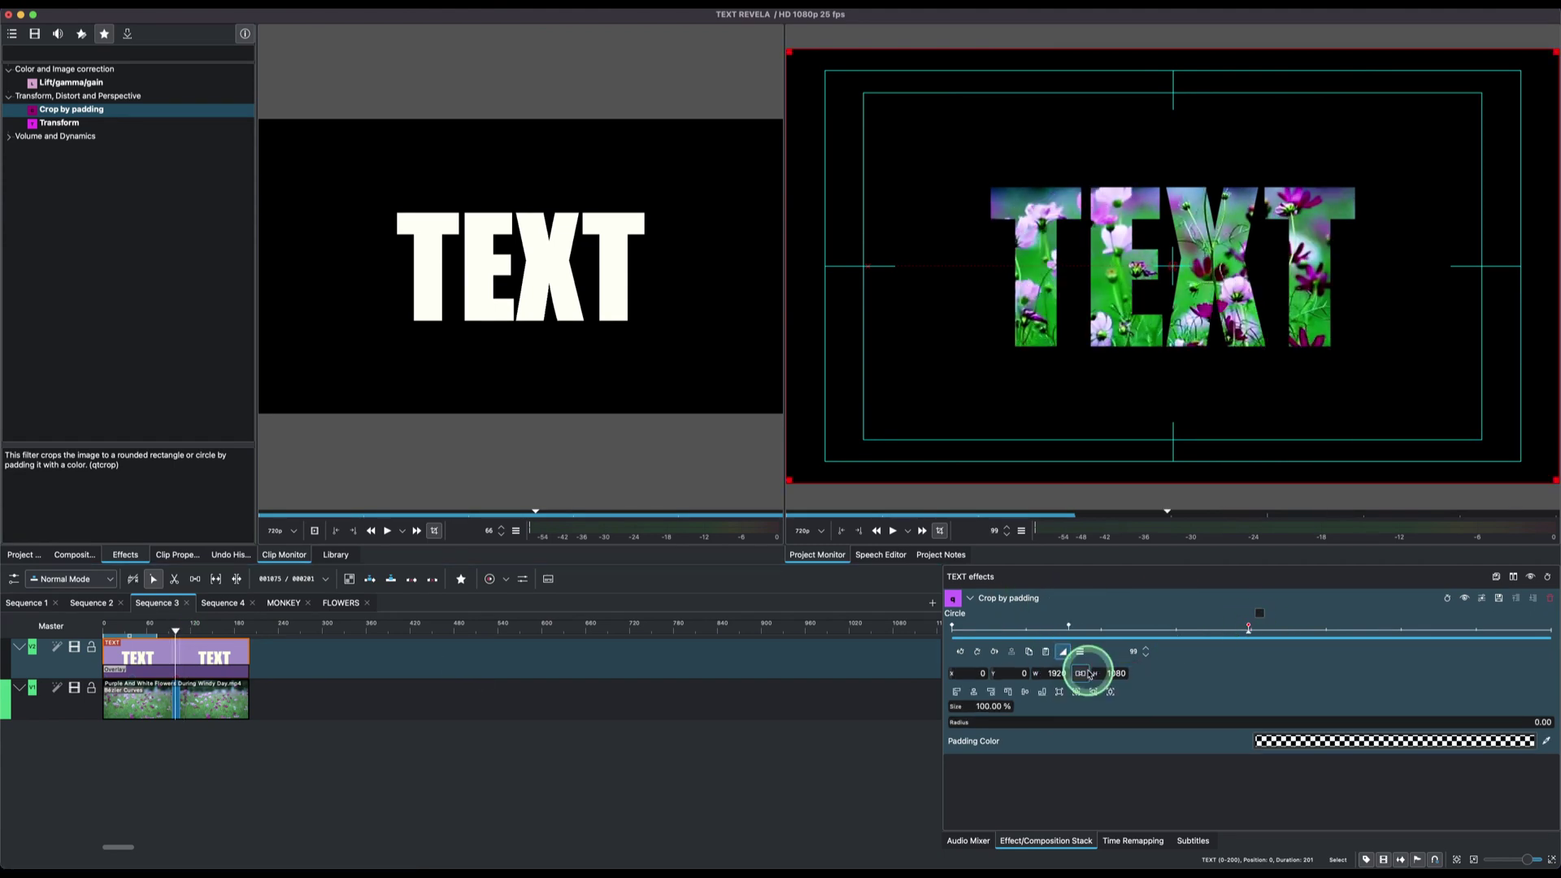
{"action": "left_click", "coordinate": [188, 631]}
- Add a later crop keyframe narrowing width to 448, with Linear interpolation
{"action": "left_click_drag", "start_coordinate": [188, 631], "coordinate": [203, 631]}
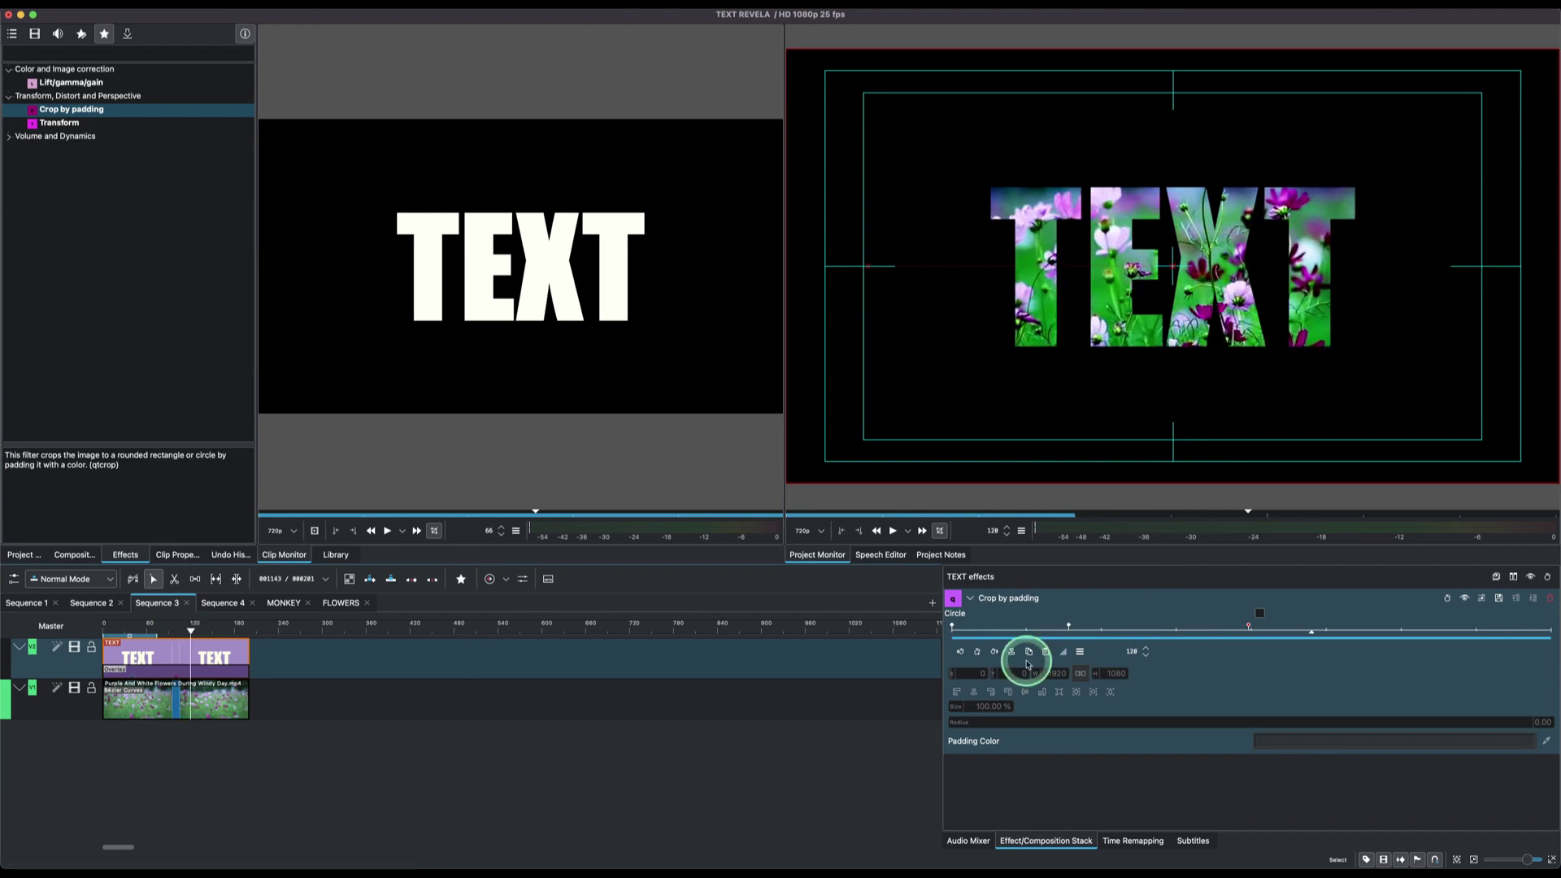
{"action": "left_click", "coordinate": [977, 651]}
{"action": "left_click", "coordinate": [1046, 674]}
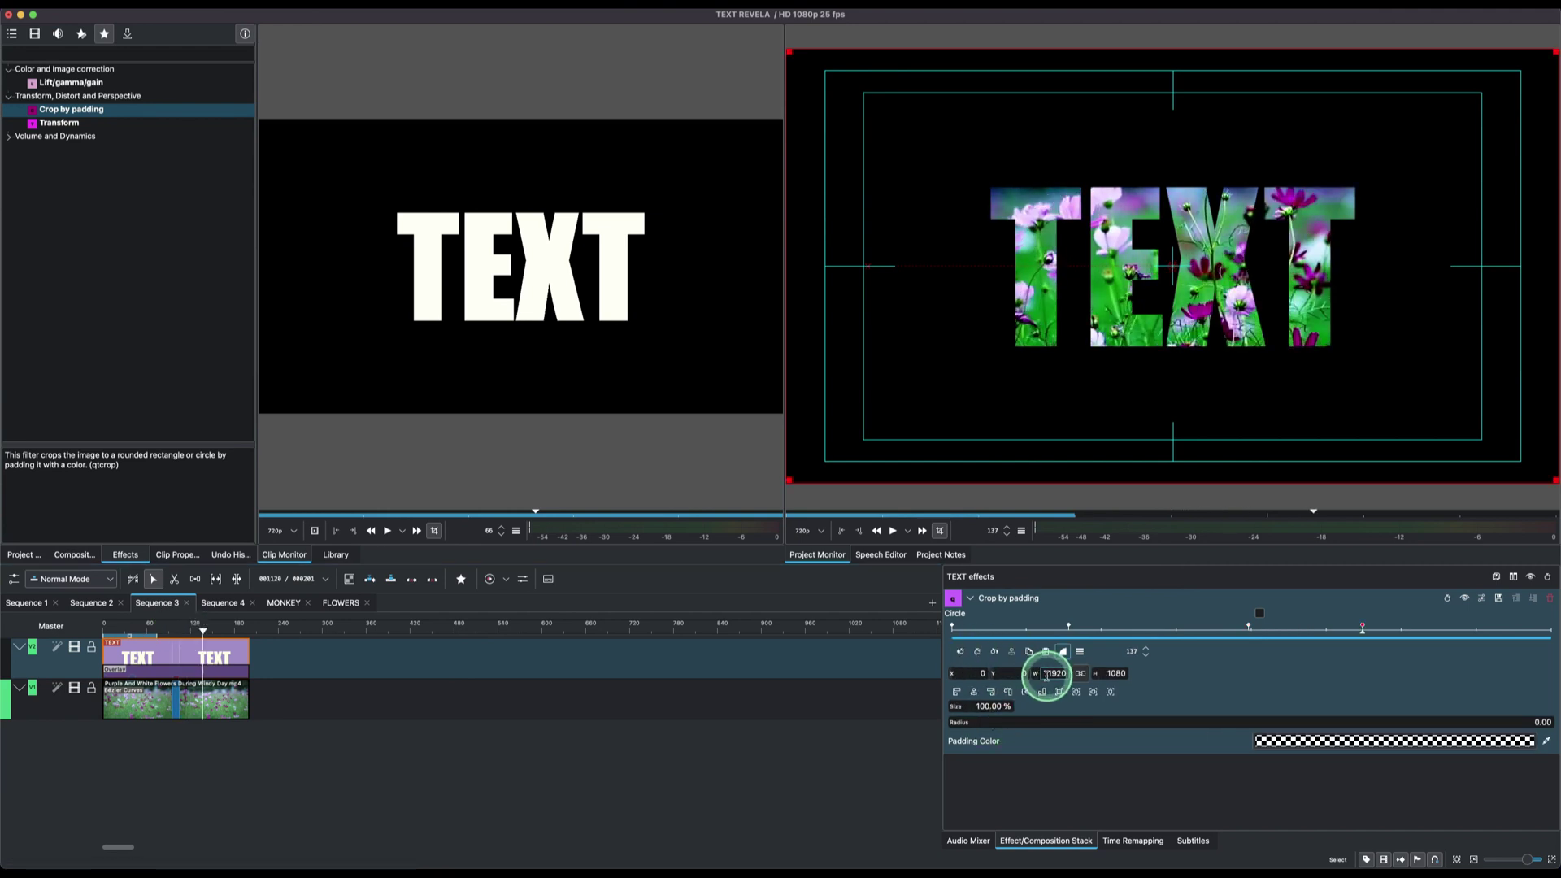
{"action": "left_click_drag", "start_coordinate": [1037, 675], "coordinate": [158, 692]}
{"action": "left_click", "coordinate": [1070, 605]}
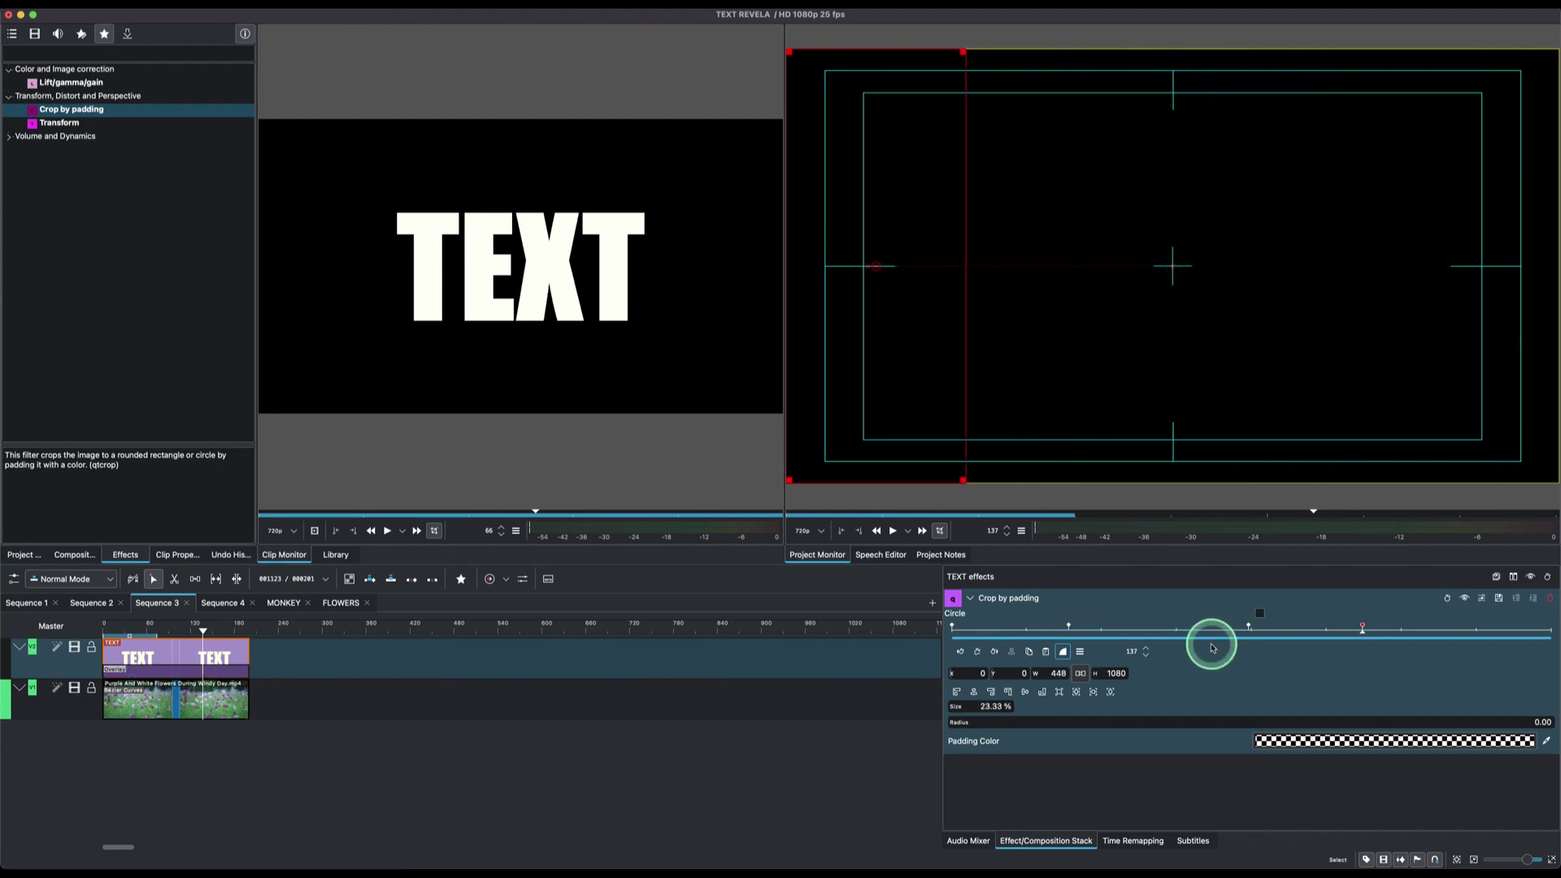
{"action": "left_click", "coordinate": [1064, 651]}
{"action": "left_click", "coordinate": [1093, 671]}
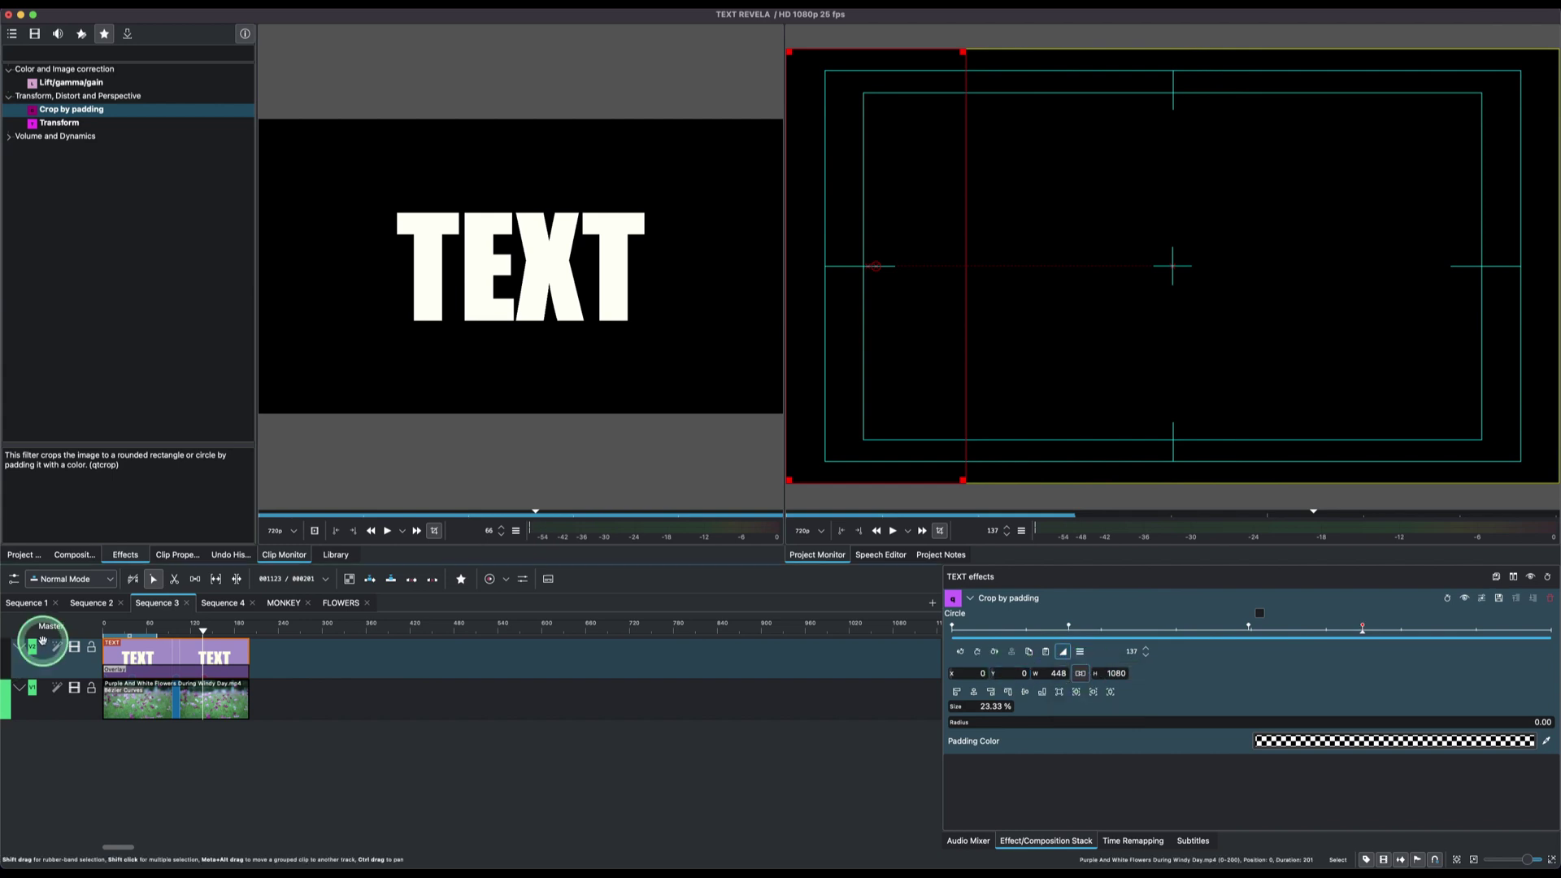
- Play and scrub the crop animation from frame 0, then box-select both timeline clips
{"action": "left_click_drag", "start_coordinate": [203, 631], "coordinate": [78, 649]}
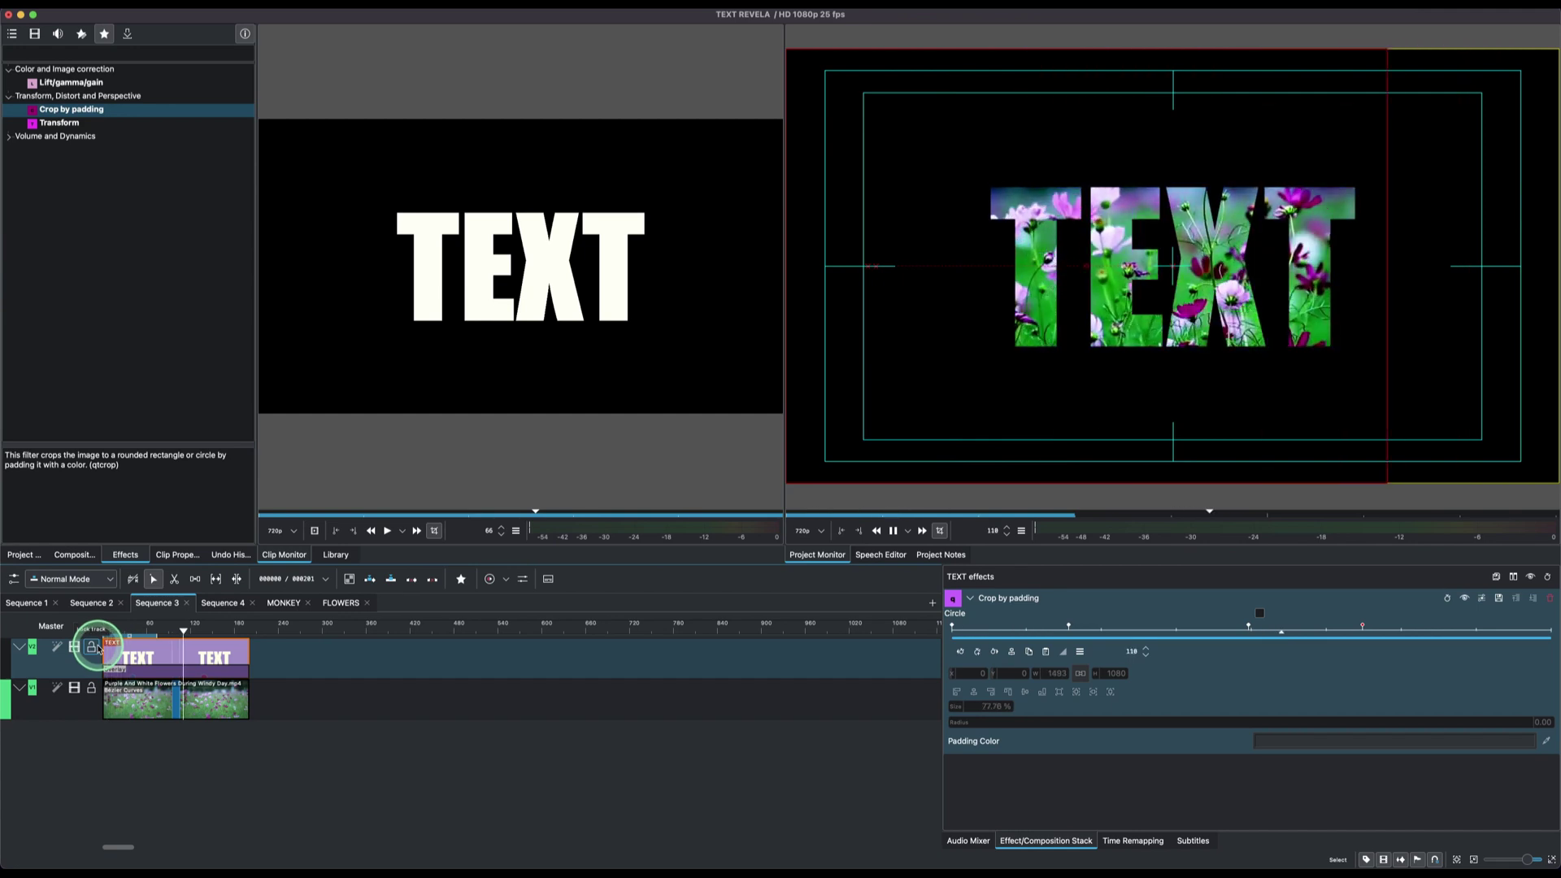
{"action": "key", "text": "space"}
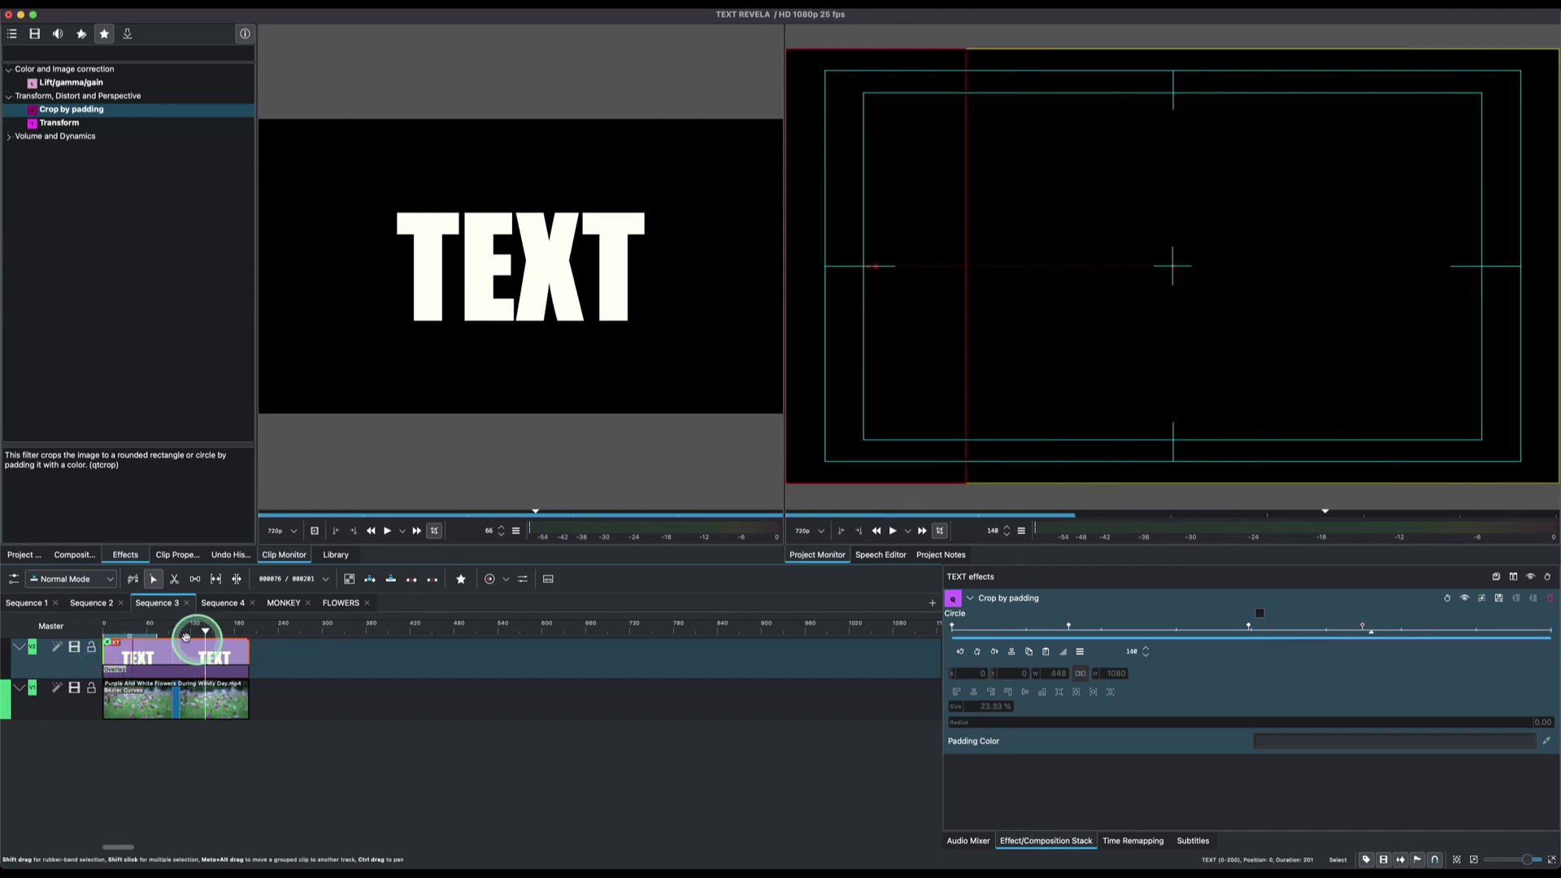
{"action": "mouse_move", "coordinate": [195, 640]}
{"action": "left_mouse_down"}
{"action": "mouse_move", "coordinate": [134, 634]}
{"action": "mouse_move", "coordinate": [202, 635]}
{"action": "mouse_move", "coordinate": [210, 650]}
{"action": "left_mouse_up"}
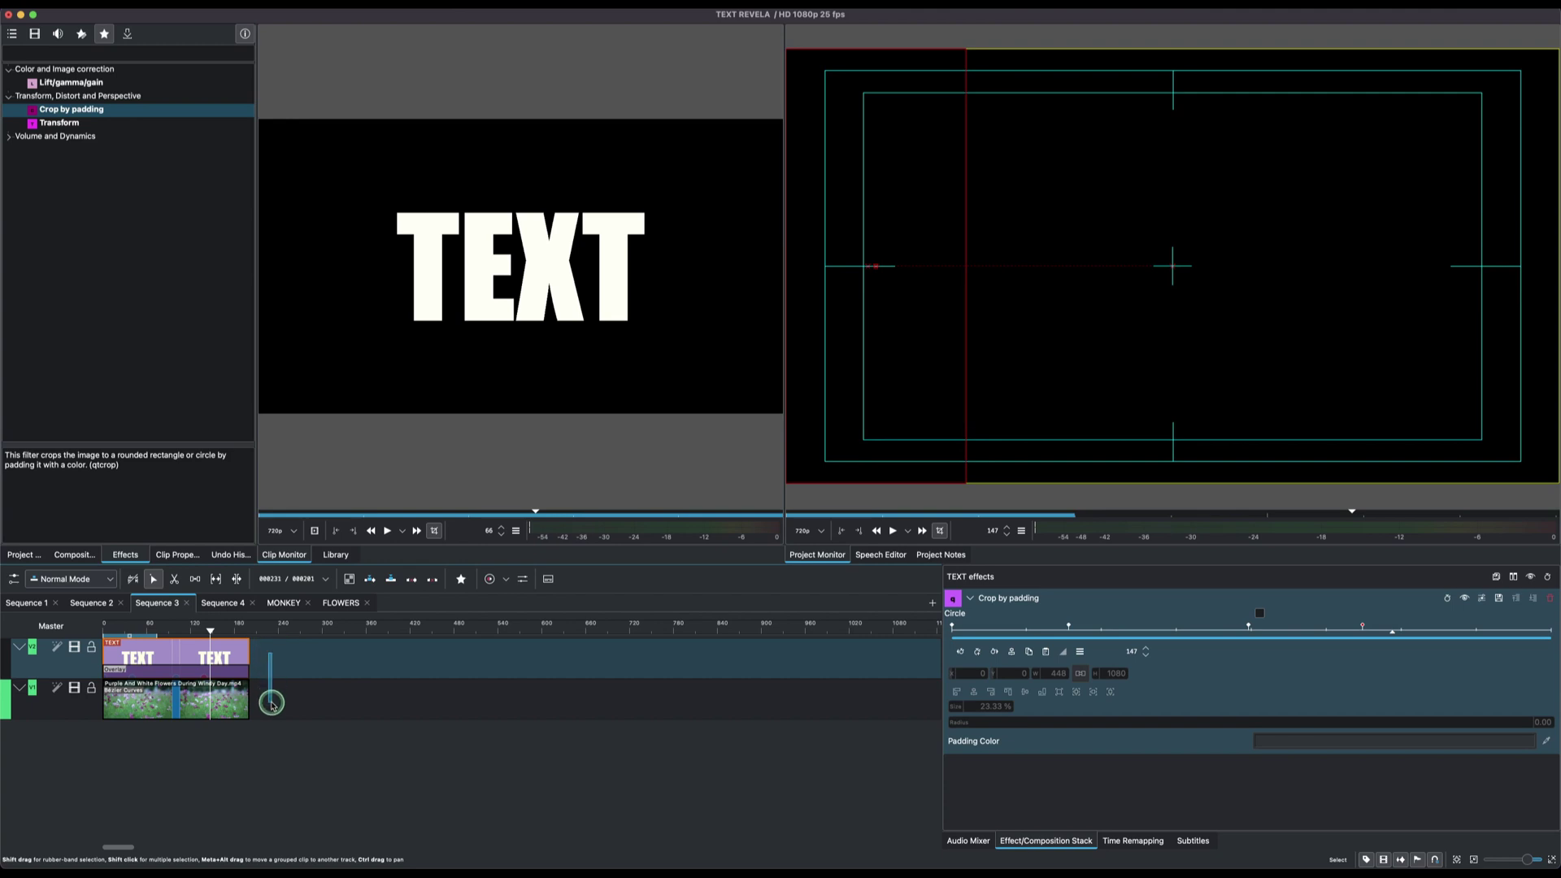
{"action": "left_click_drag", "start_coordinate": [270, 705], "coordinate": [126, 713]}
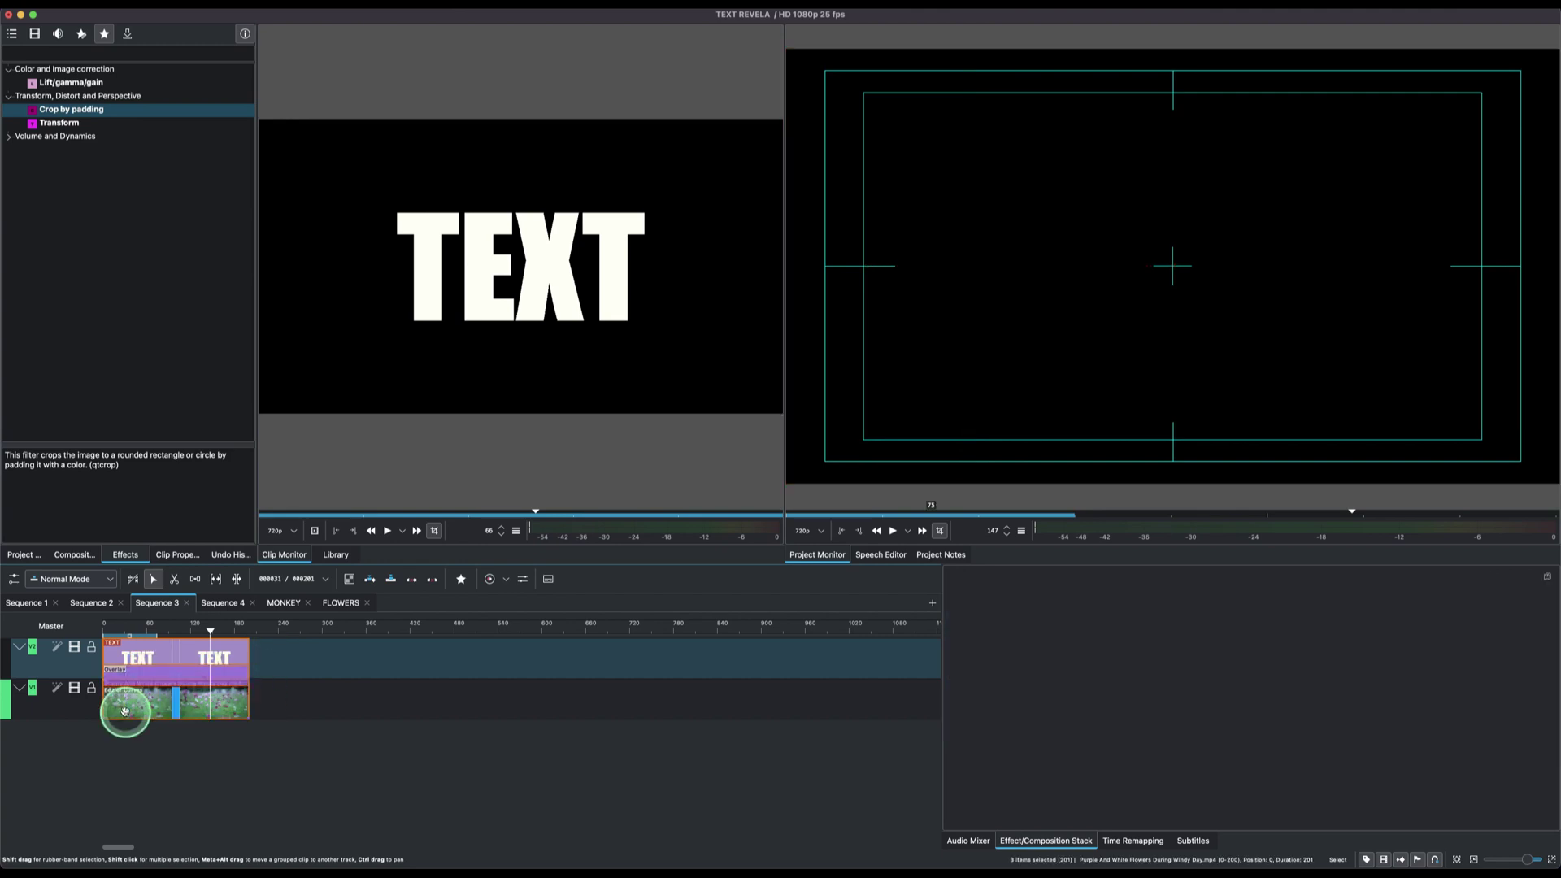
- Nest the selected clips with Create Sequence from Selection as 'Sequence 7' and preview it
{"action": "right_click", "coordinate": [175, 673]}
{"action": "right_click", "coordinate": [160, 652]}
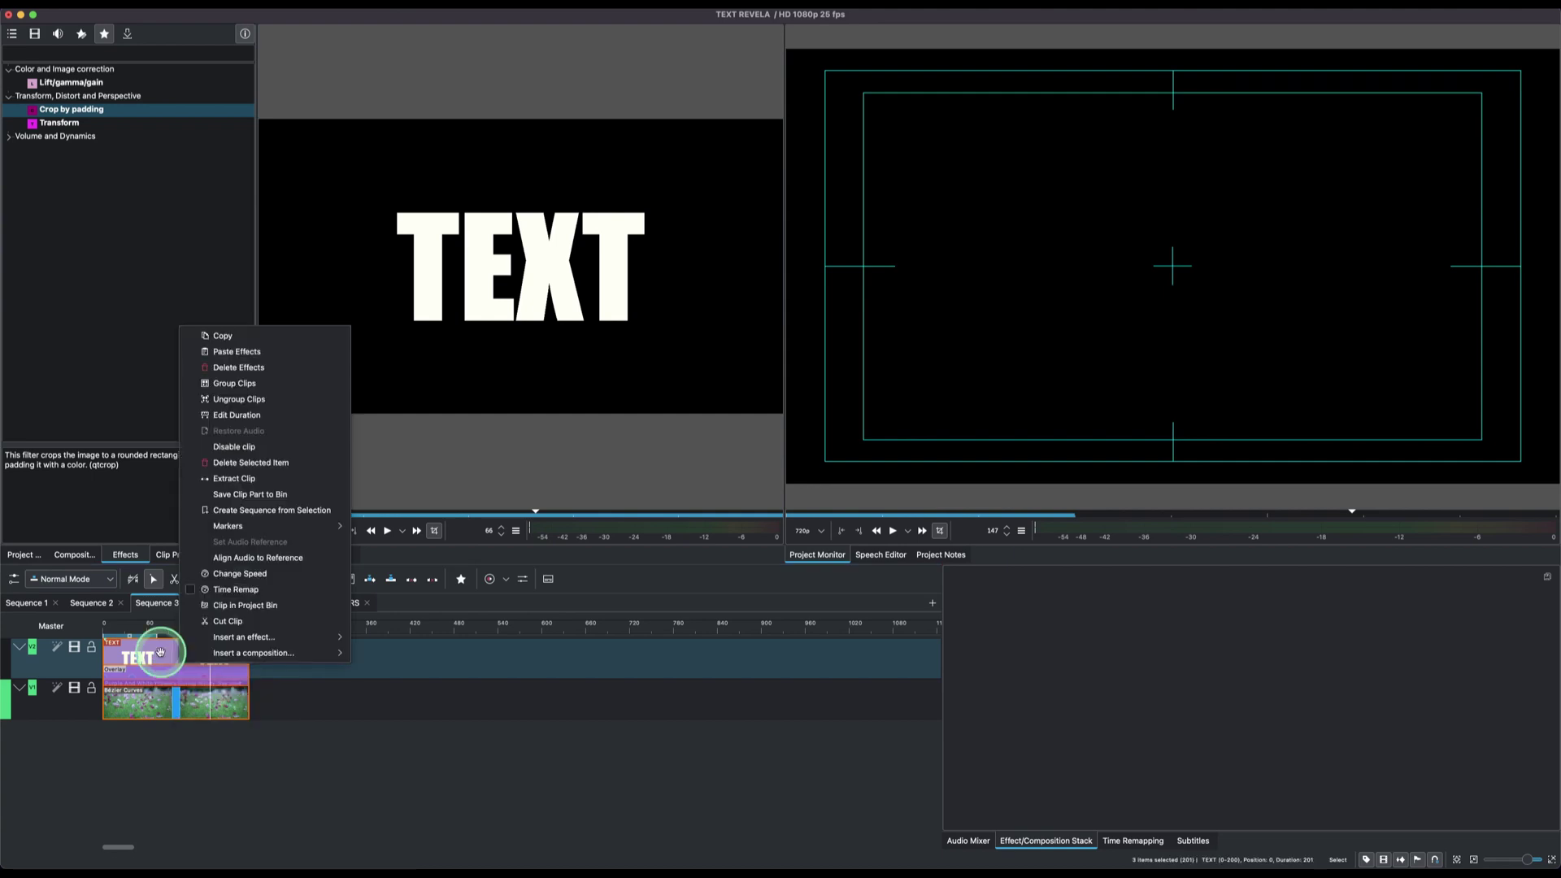
{"action": "left_click", "coordinate": [278, 511]}
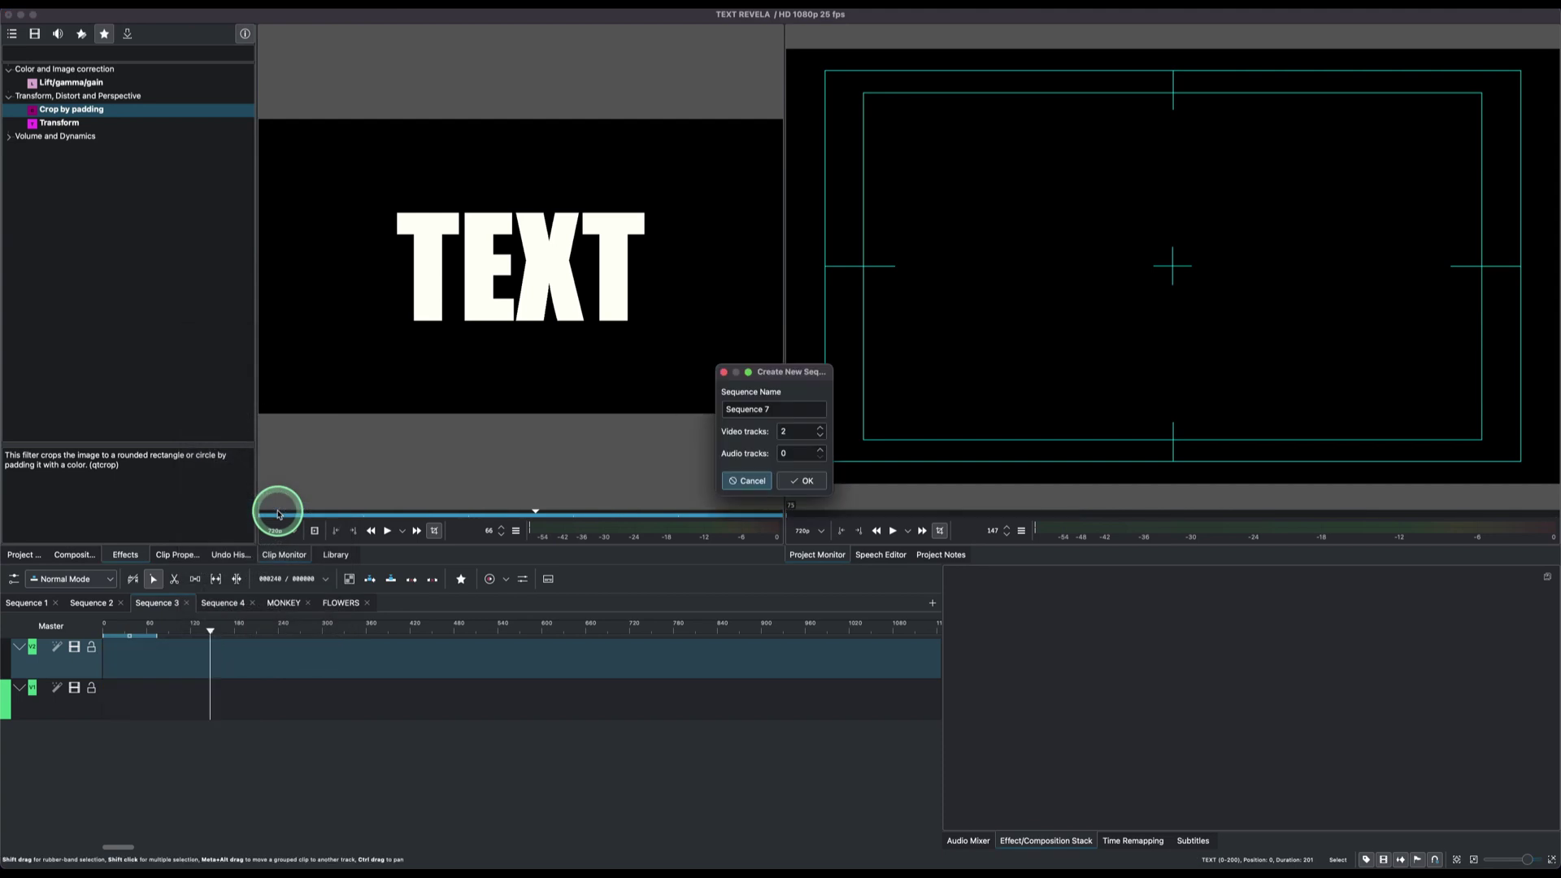
{"action": "left_click", "coordinate": [786, 409]}
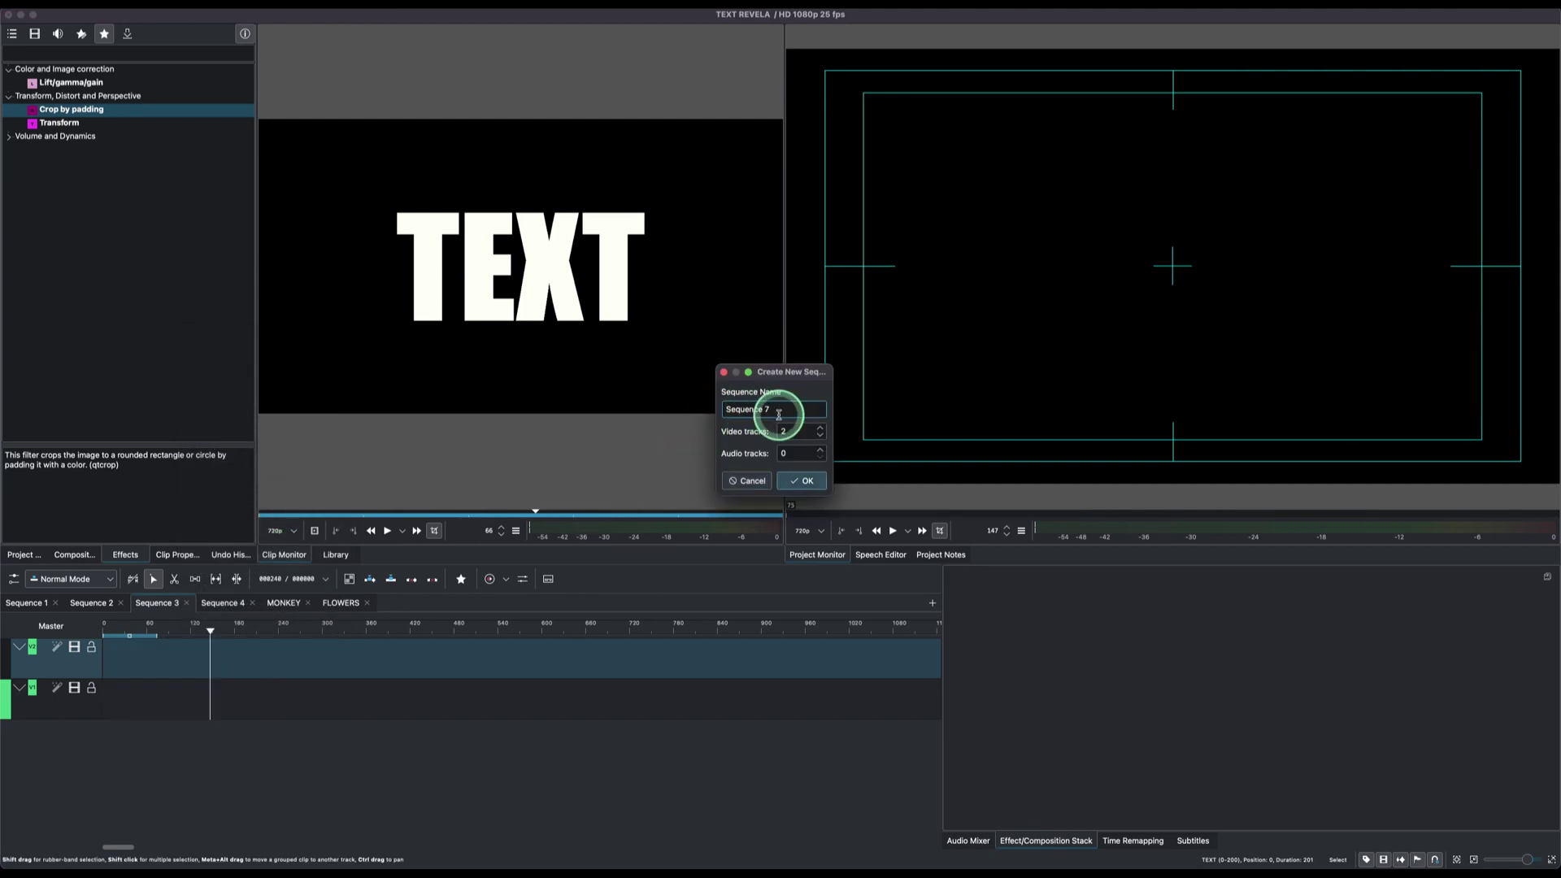
{"action": "left_click", "coordinate": [801, 481]}
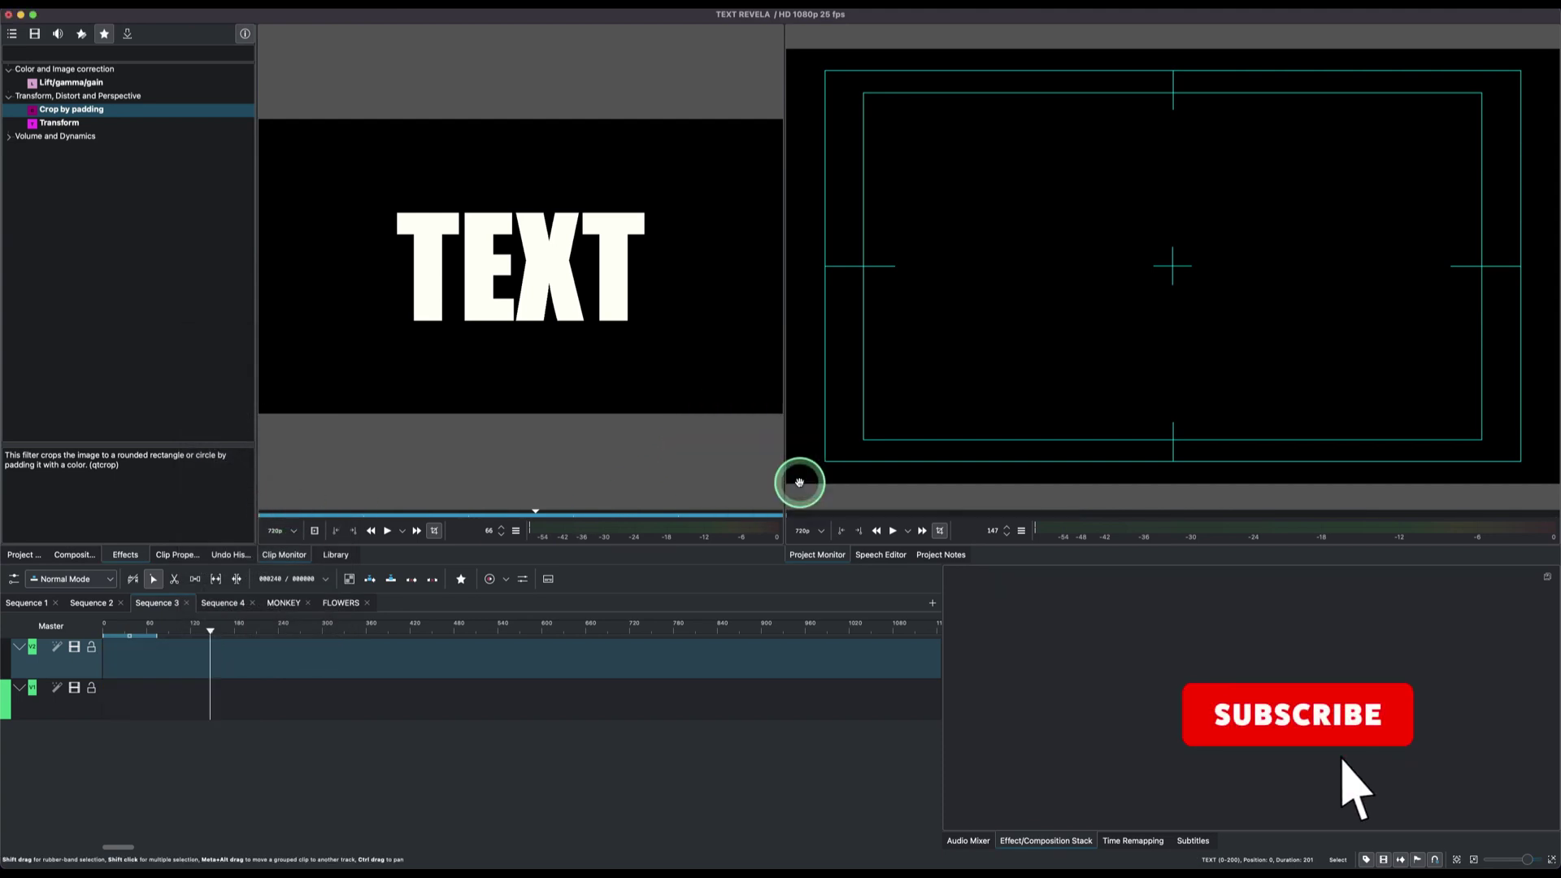
{"action": "left_click_drag", "start_coordinate": [138, 631], "coordinate": [105, 651]}
{"action": "left_click", "coordinate": [120, 693]}
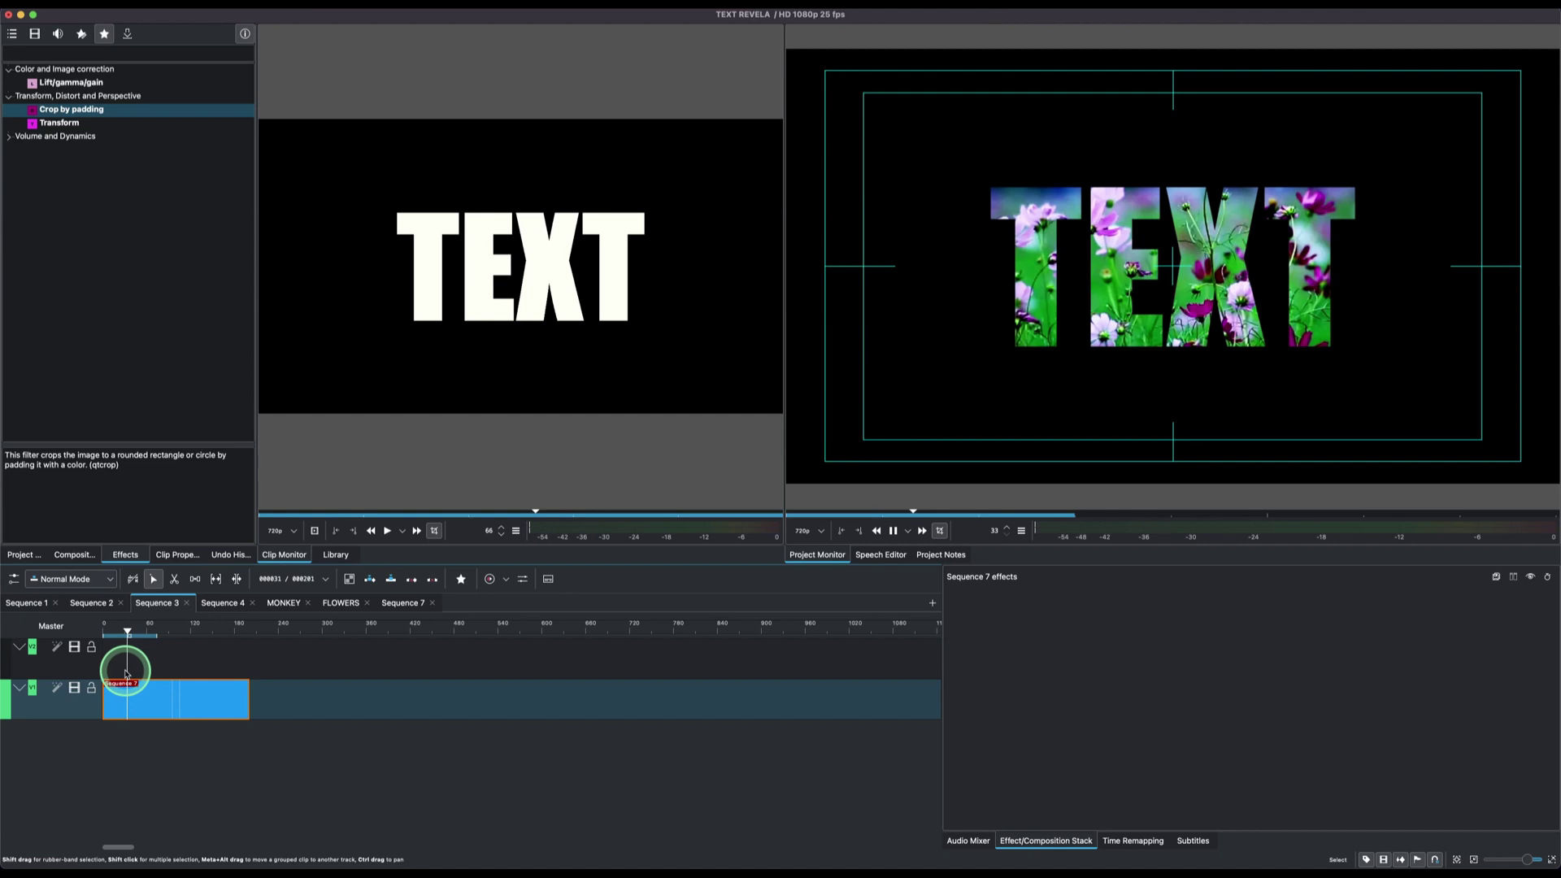
- Move Sequence 7 up to V2 and place the purple flowers clip on V1 beneath it
{"action": "key", "text": "space"}
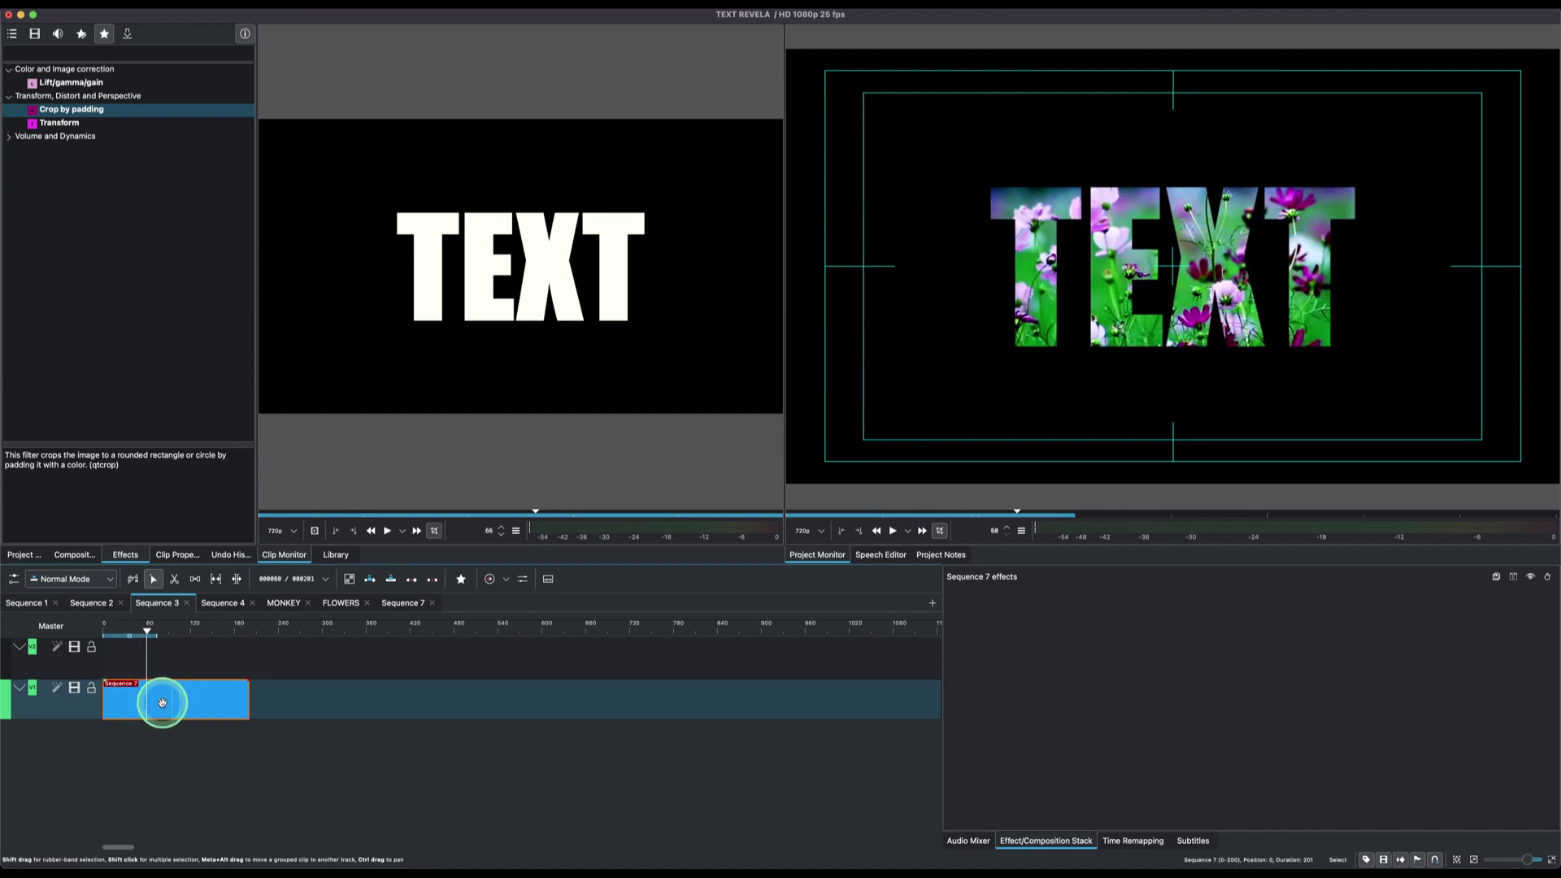
{"action": "left_click", "coordinate": [23, 555]}
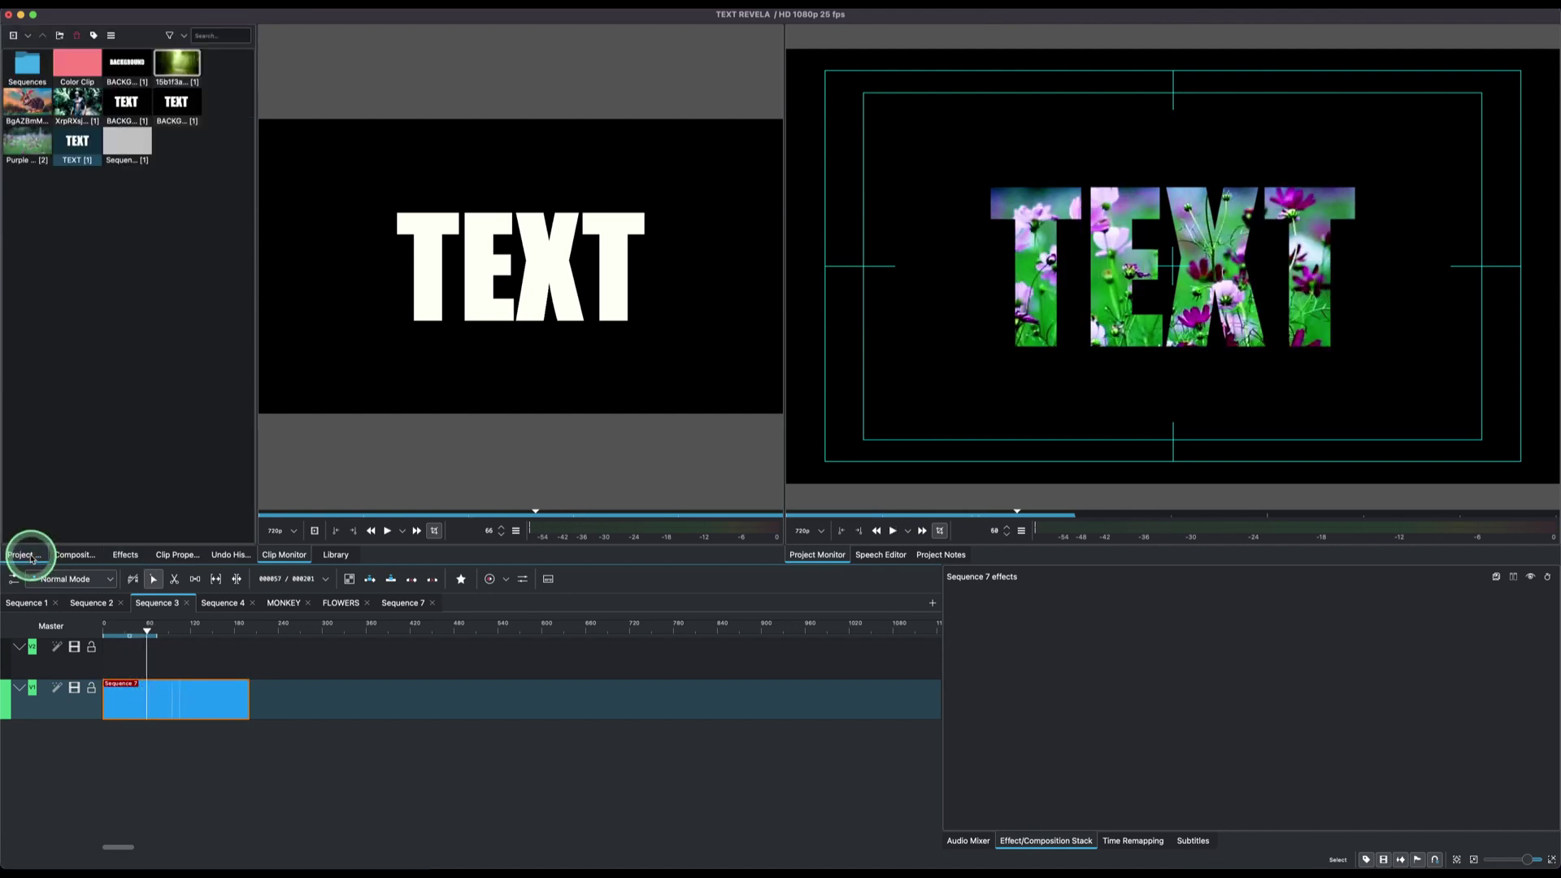
{"action": "left_click", "coordinate": [33, 144]}
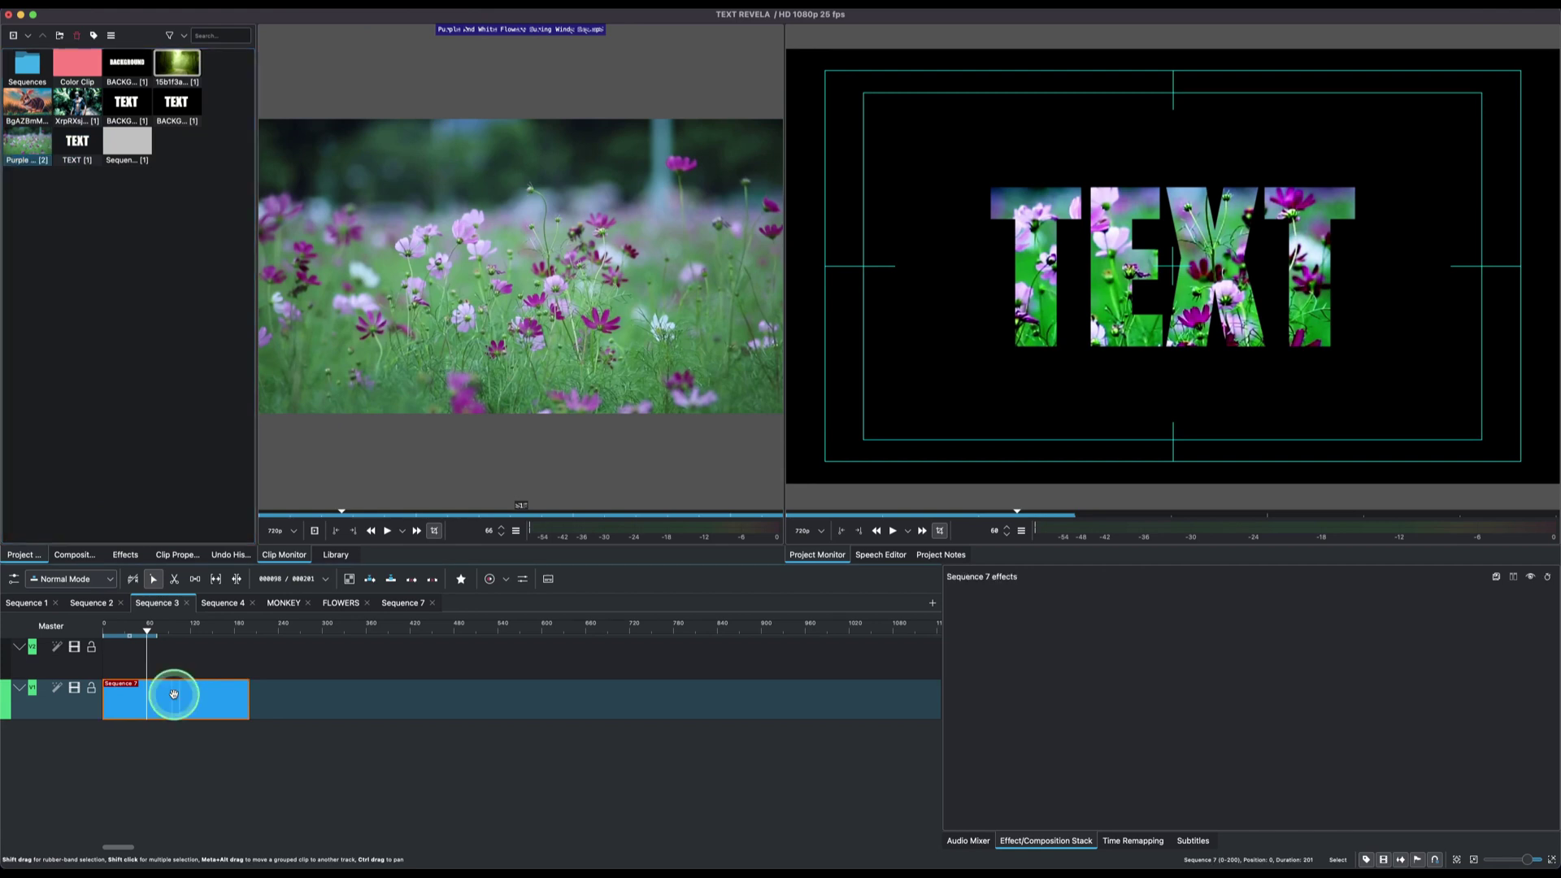
{"action": "left_click_drag", "start_coordinate": [173, 694], "coordinate": [179, 640]}
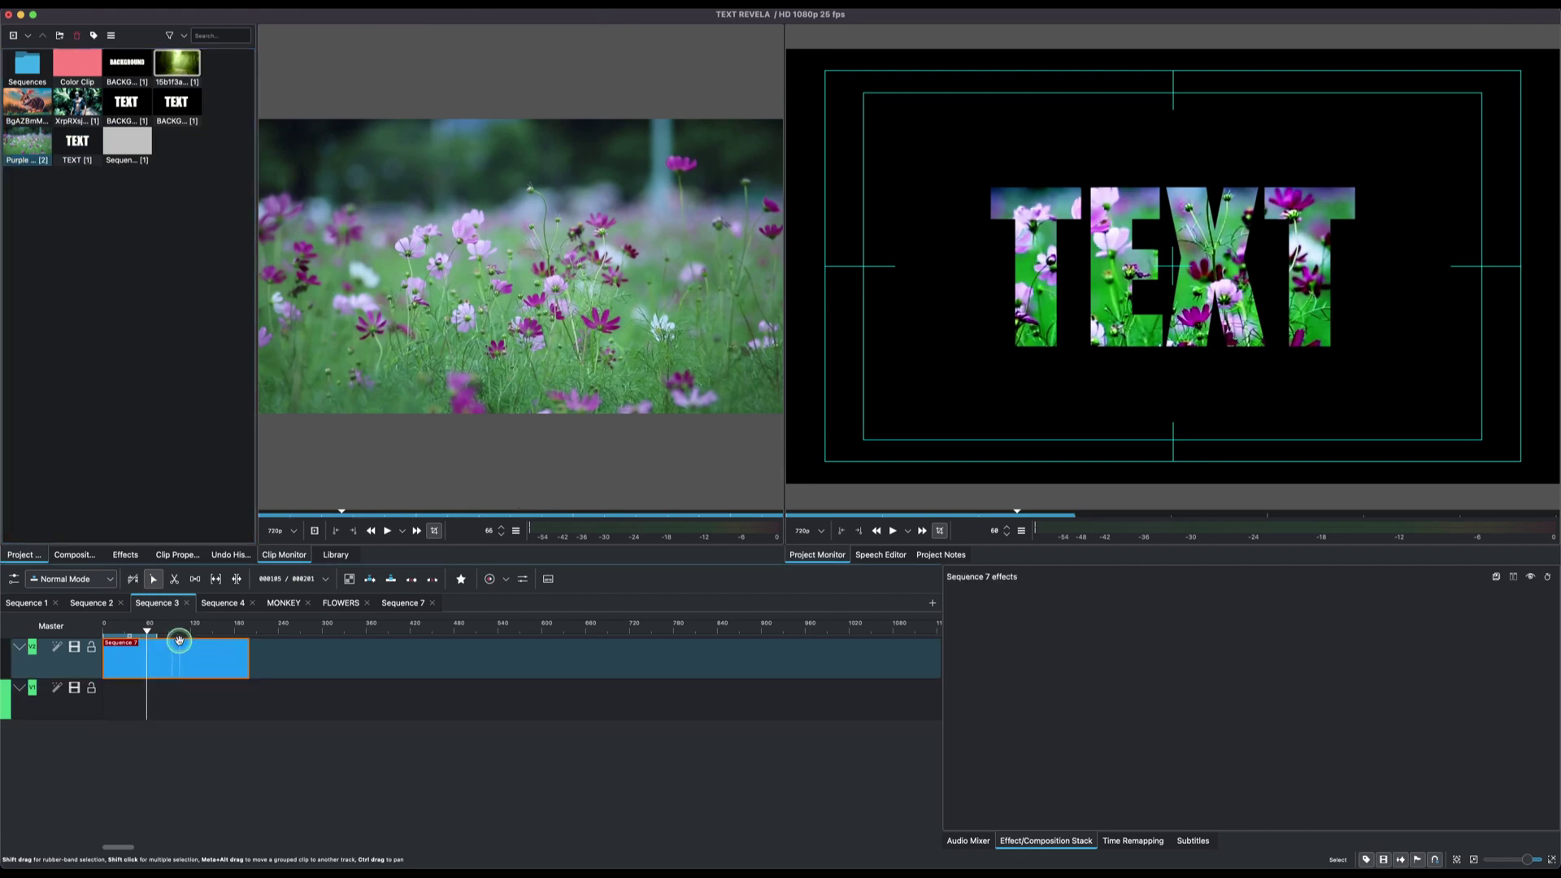
{"action": "left_click_drag", "start_coordinate": [29, 146], "coordinate": [202, 711]}
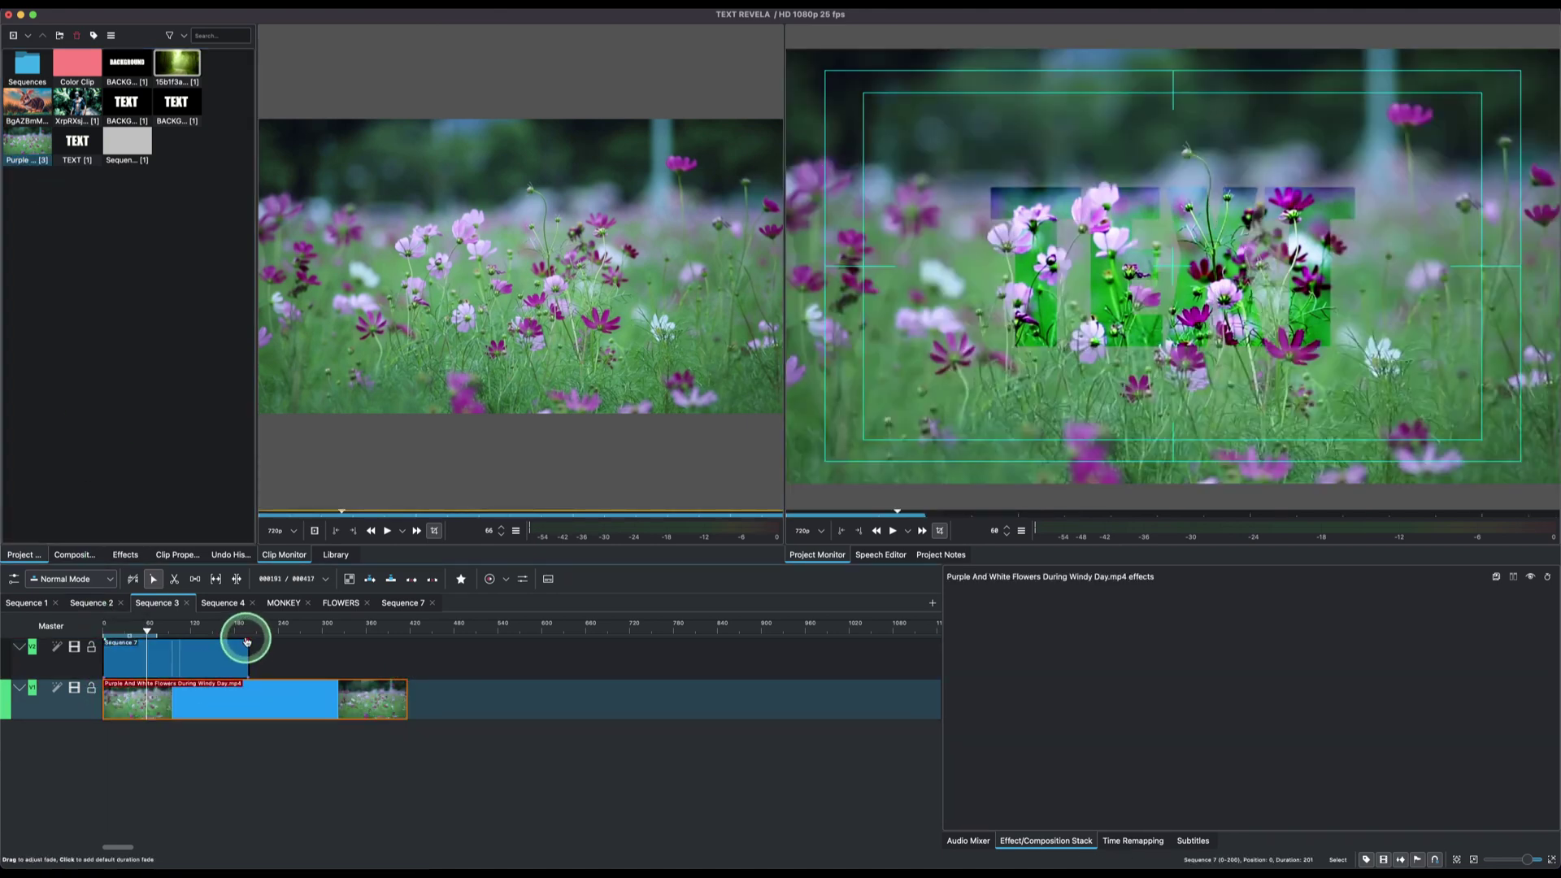
- Razor-cut the flowers clip at frame 200, then select its first part
{"action": "left_click", "coordinate": [249, 627]}
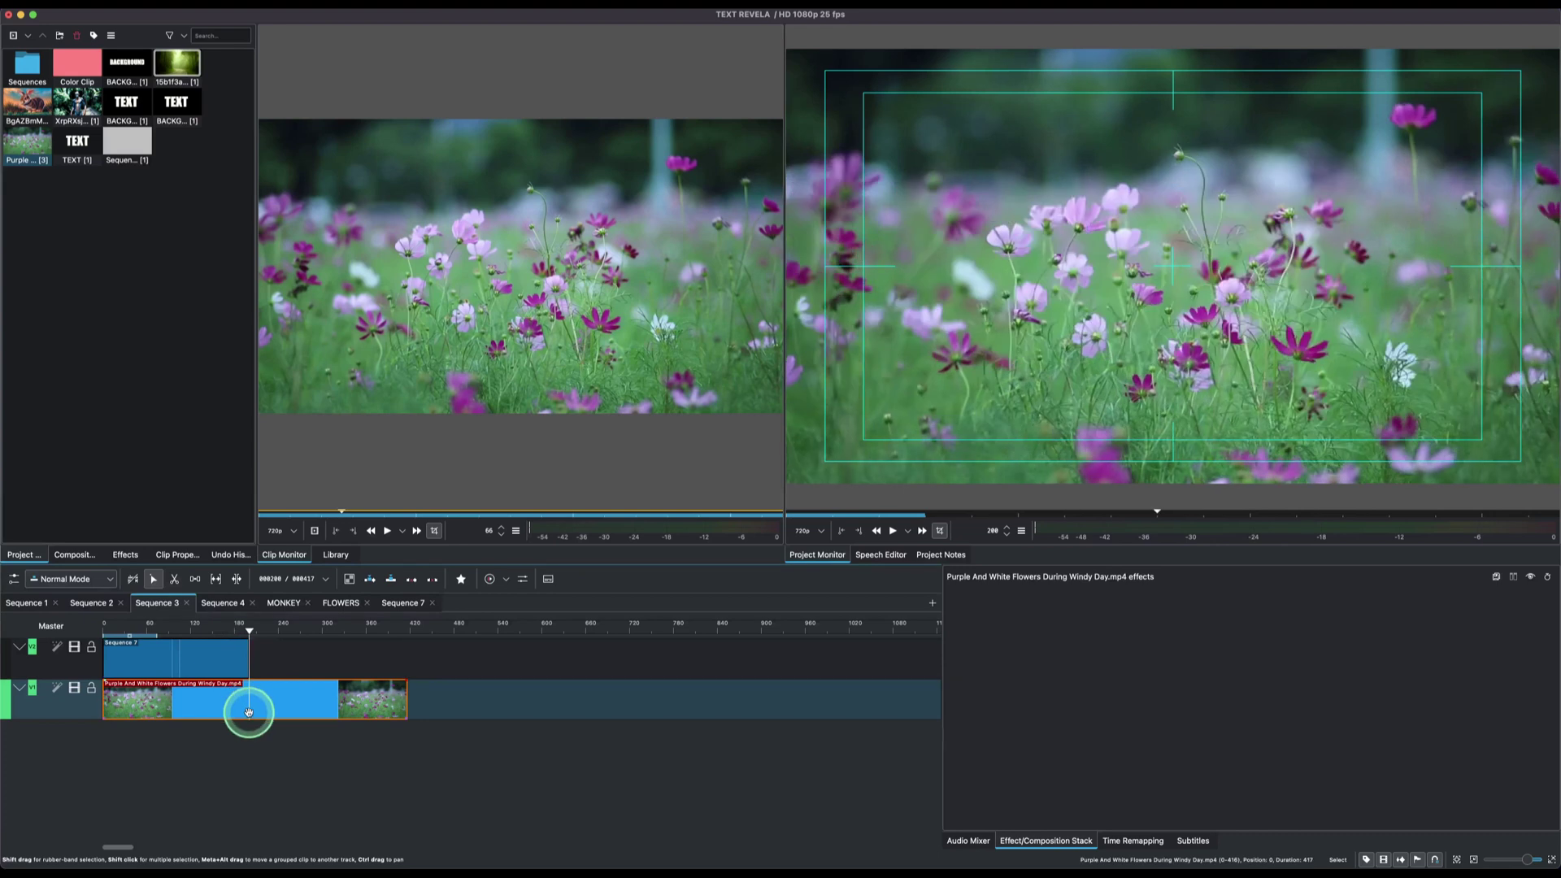
{"action": "key", "text": "x"}
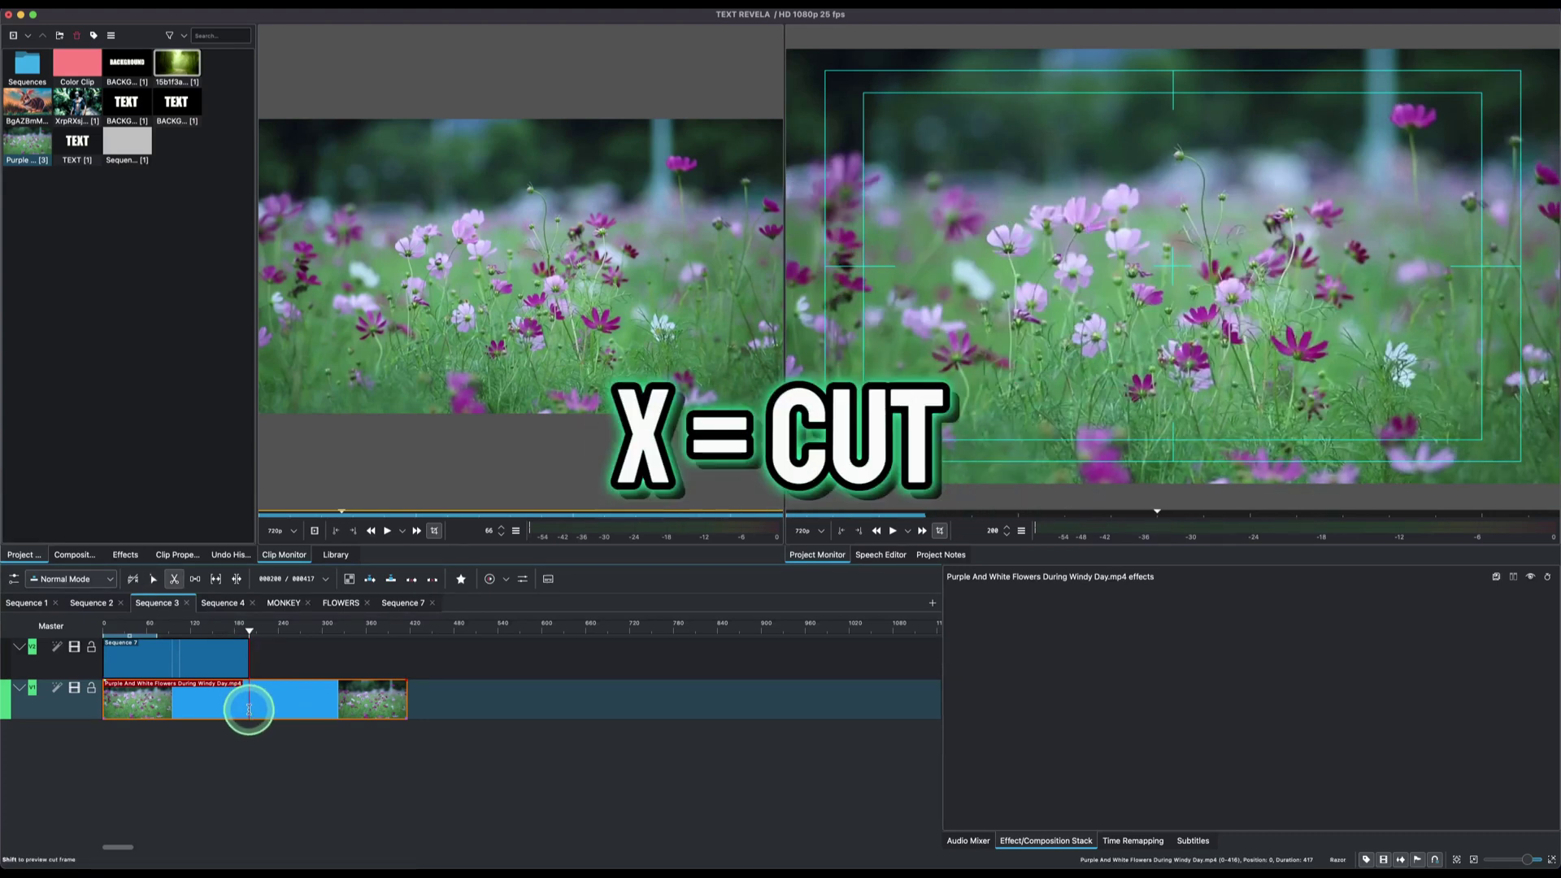
{"action": "left_click", "coordinate": [249, 709]}
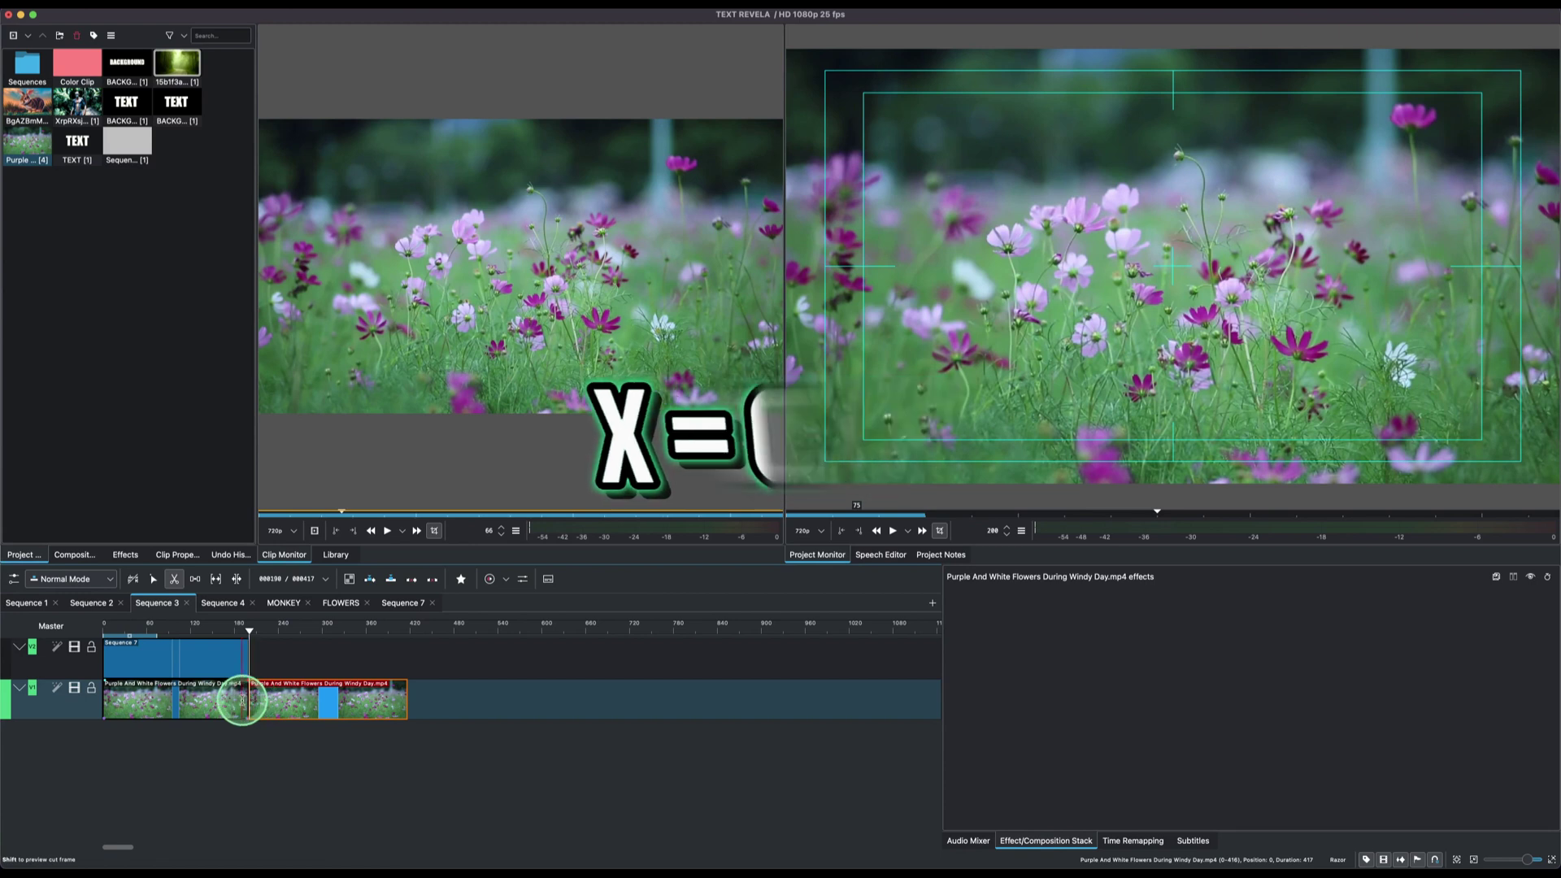
{"action": "key", "text": "s"}
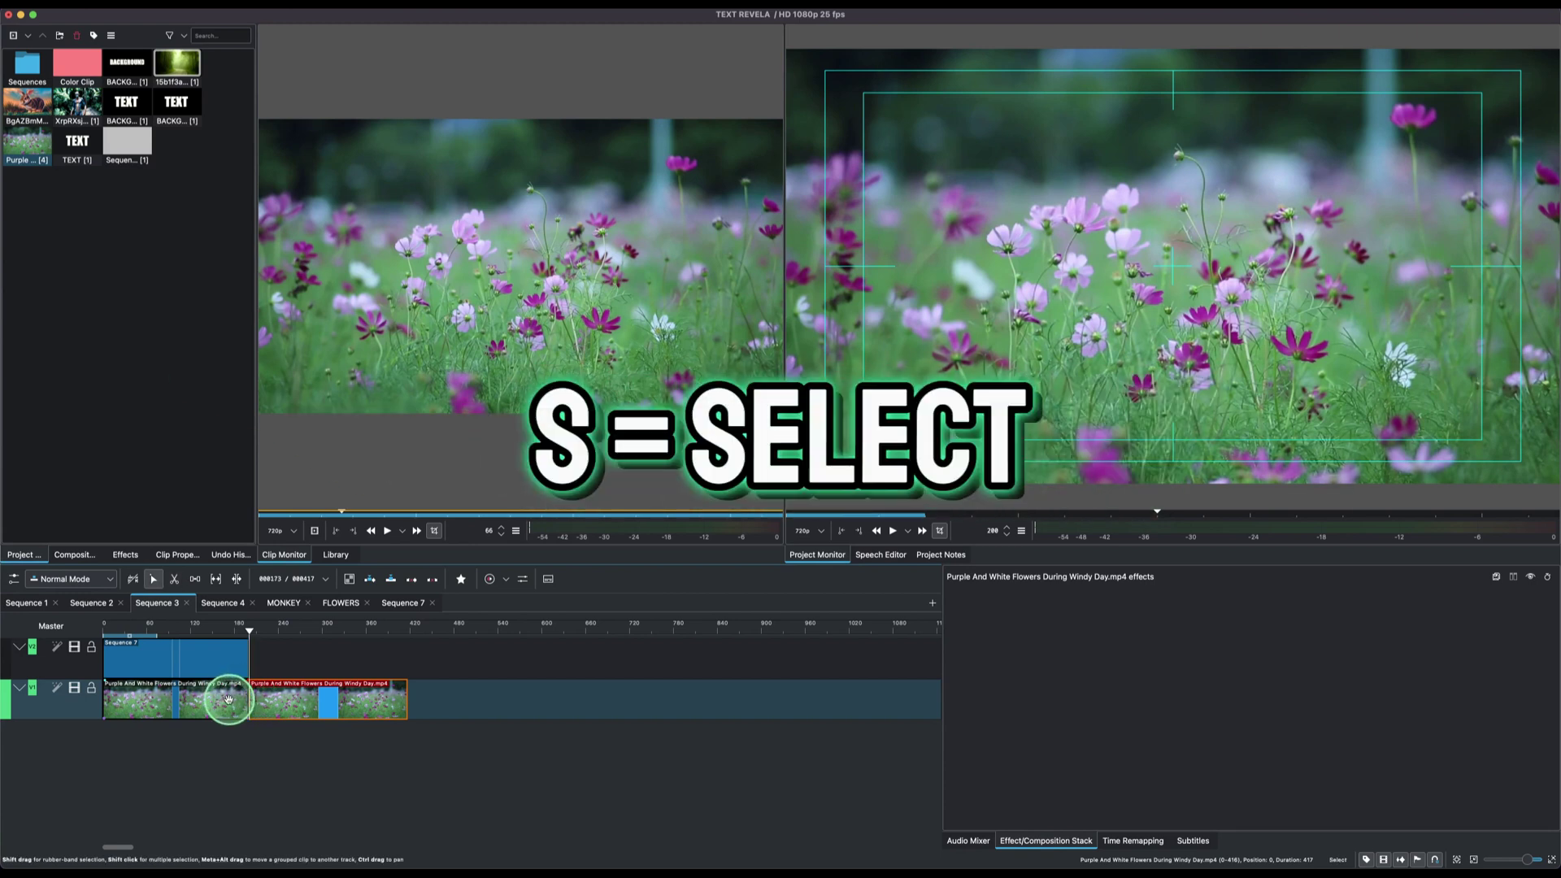
{"action": "left_click", "coordinate": [177, 699]}
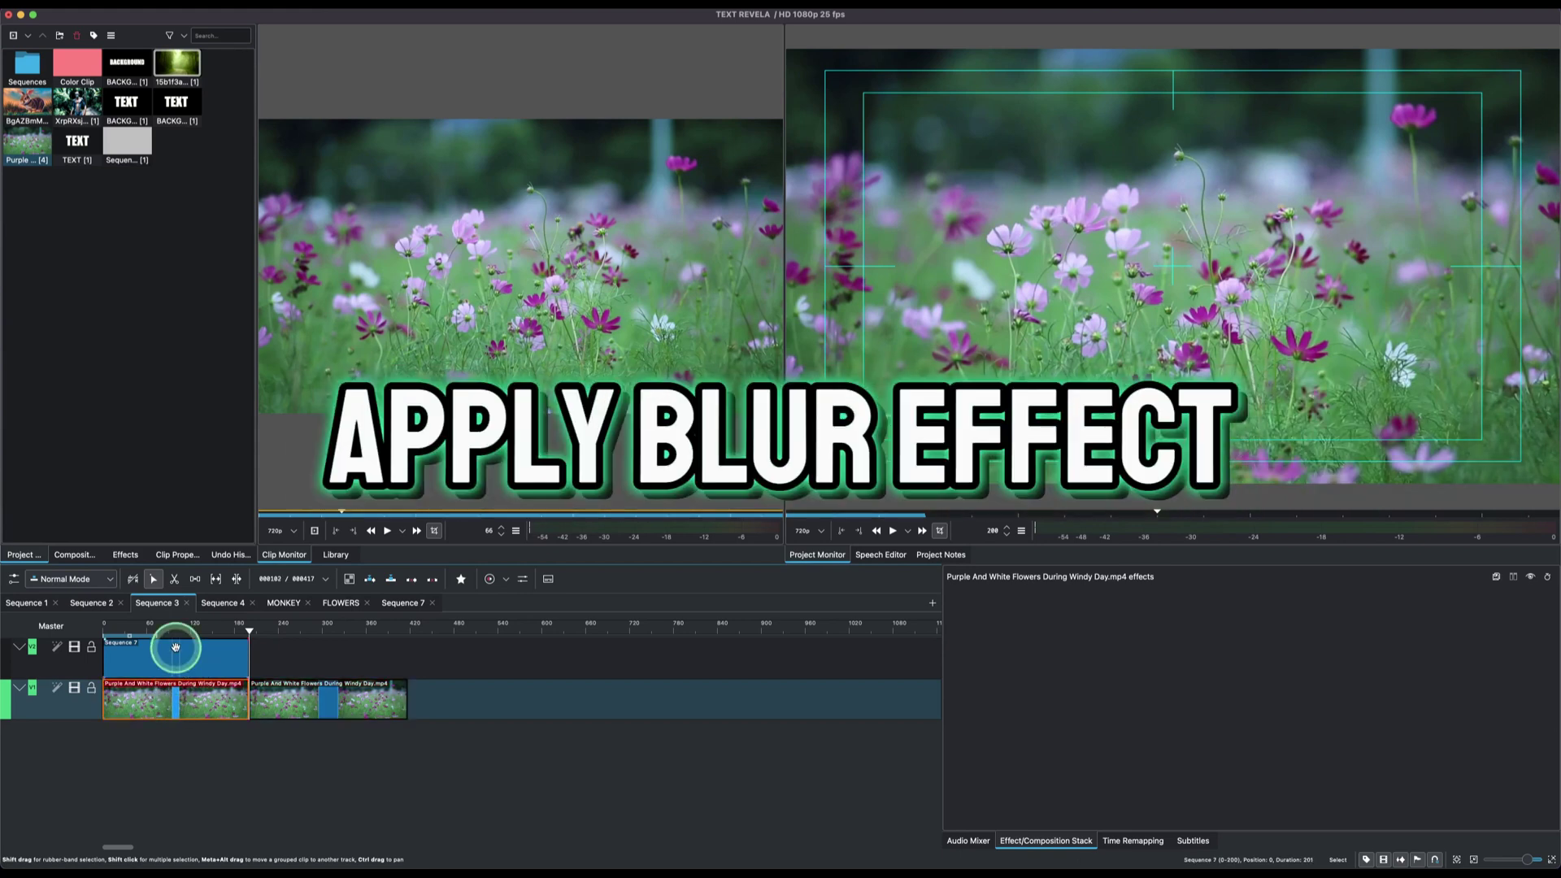
{"action": "left_click", "coordinate": [165, 628]}
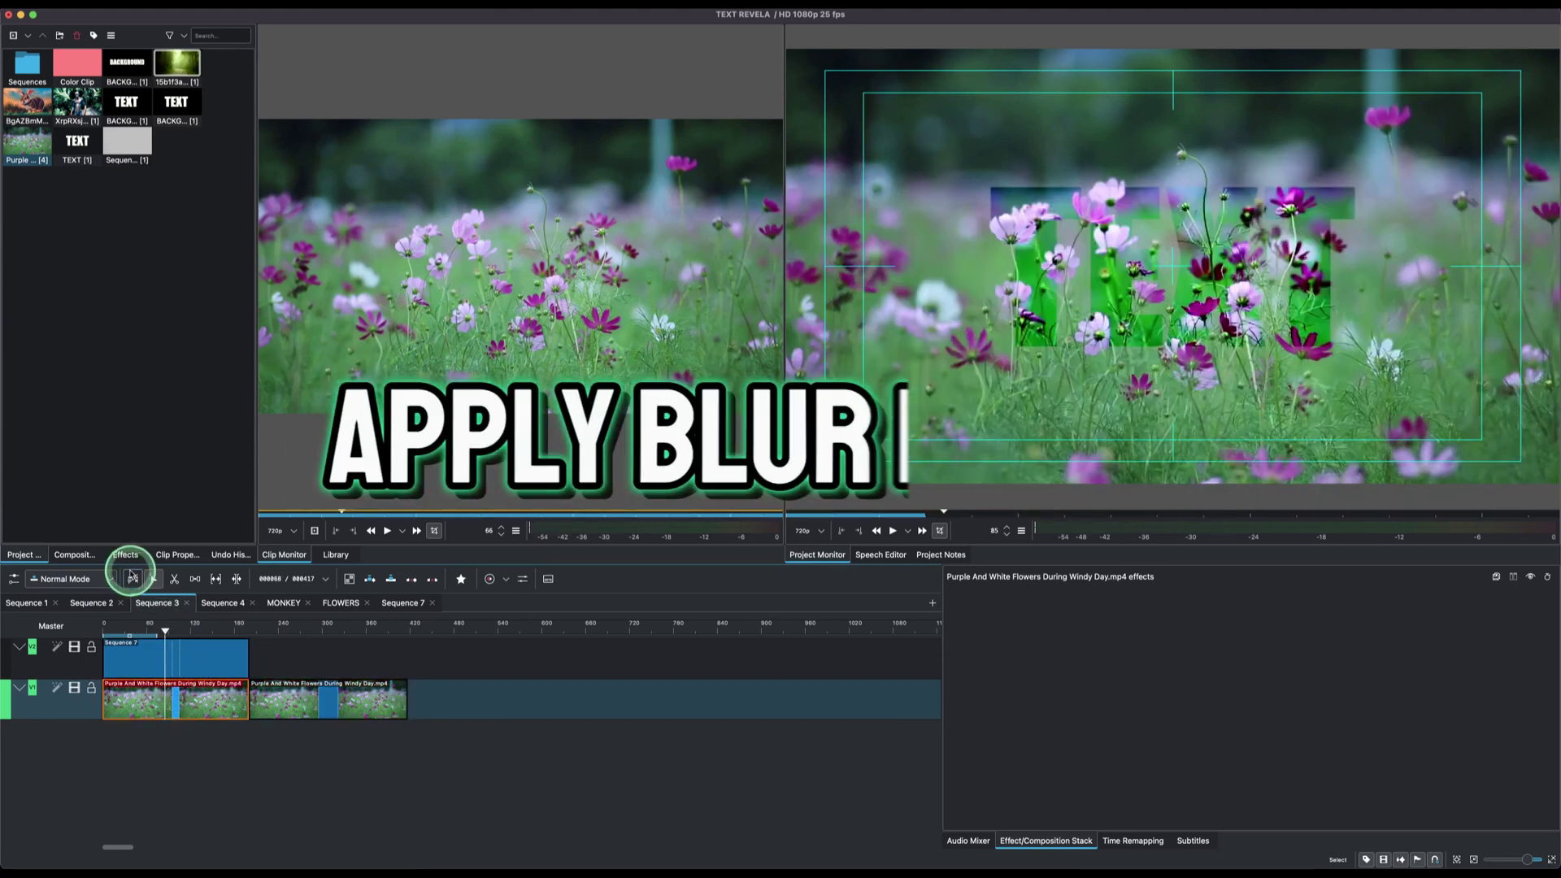
- Find Gaussian Blur via a 'BLUR' effects search and apply it to the first V1 flowers clip
{"action": "left_click", "coordinate": [128, 556]}
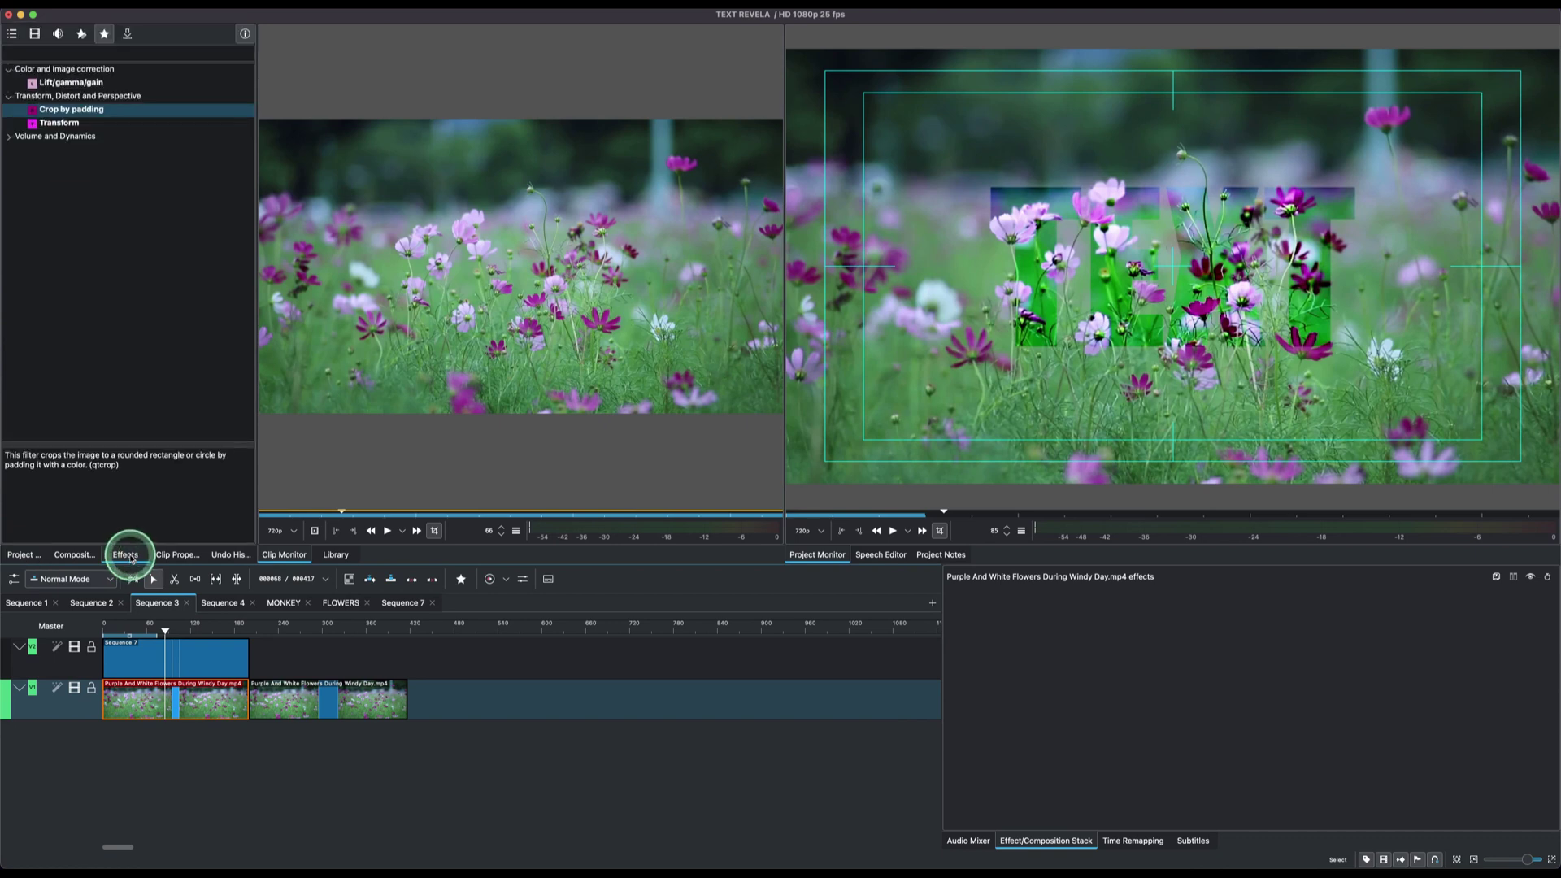
{"action": "left_click", "coordinate": [90, 54]}
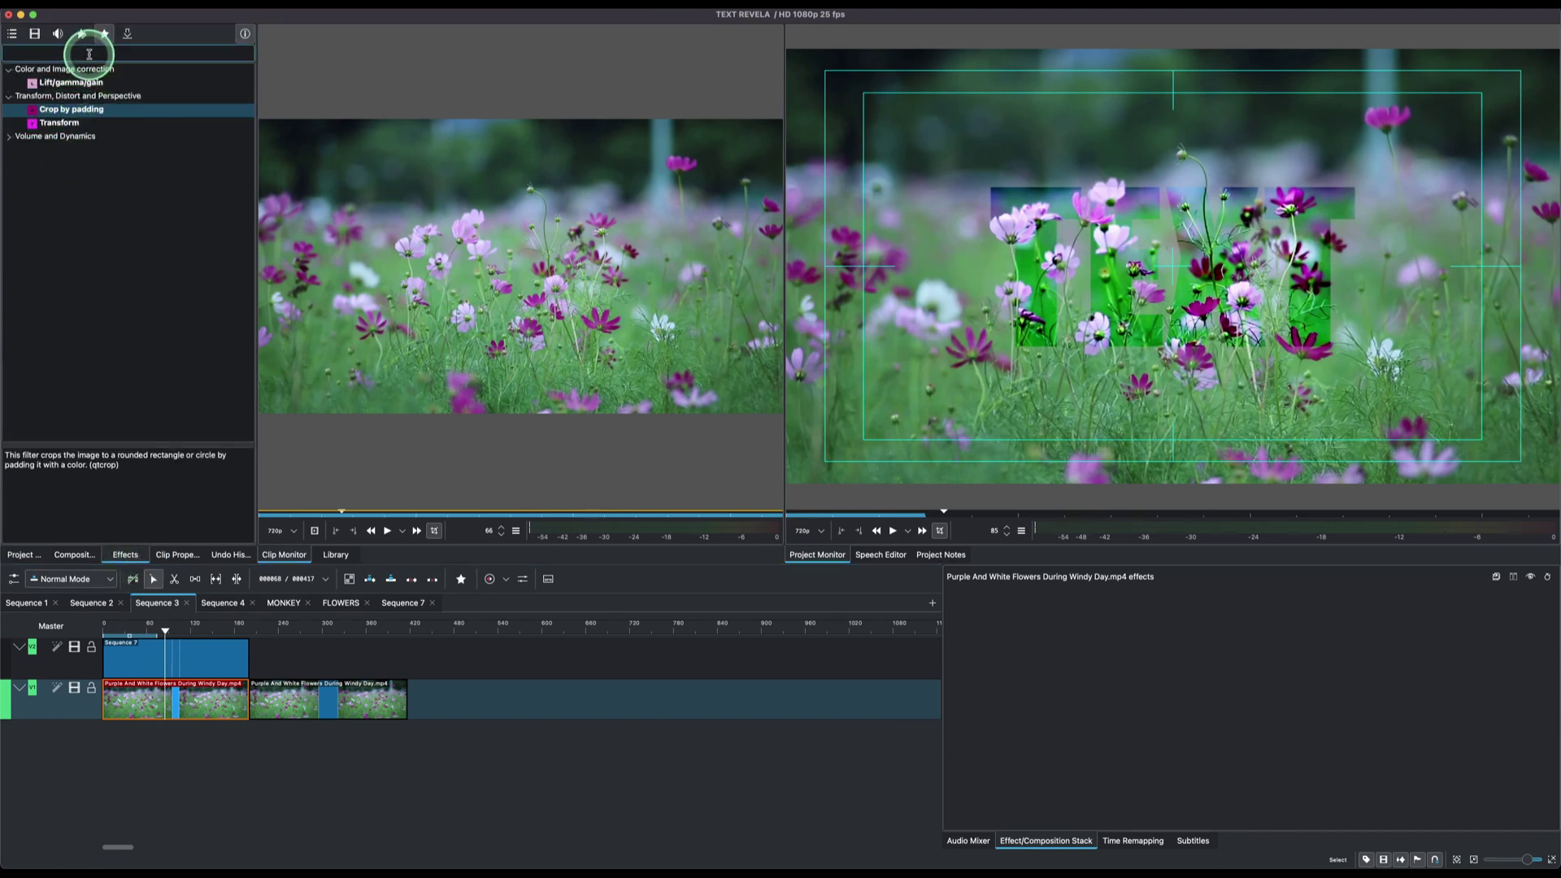
{"action": "type", "text": "BLUR"}
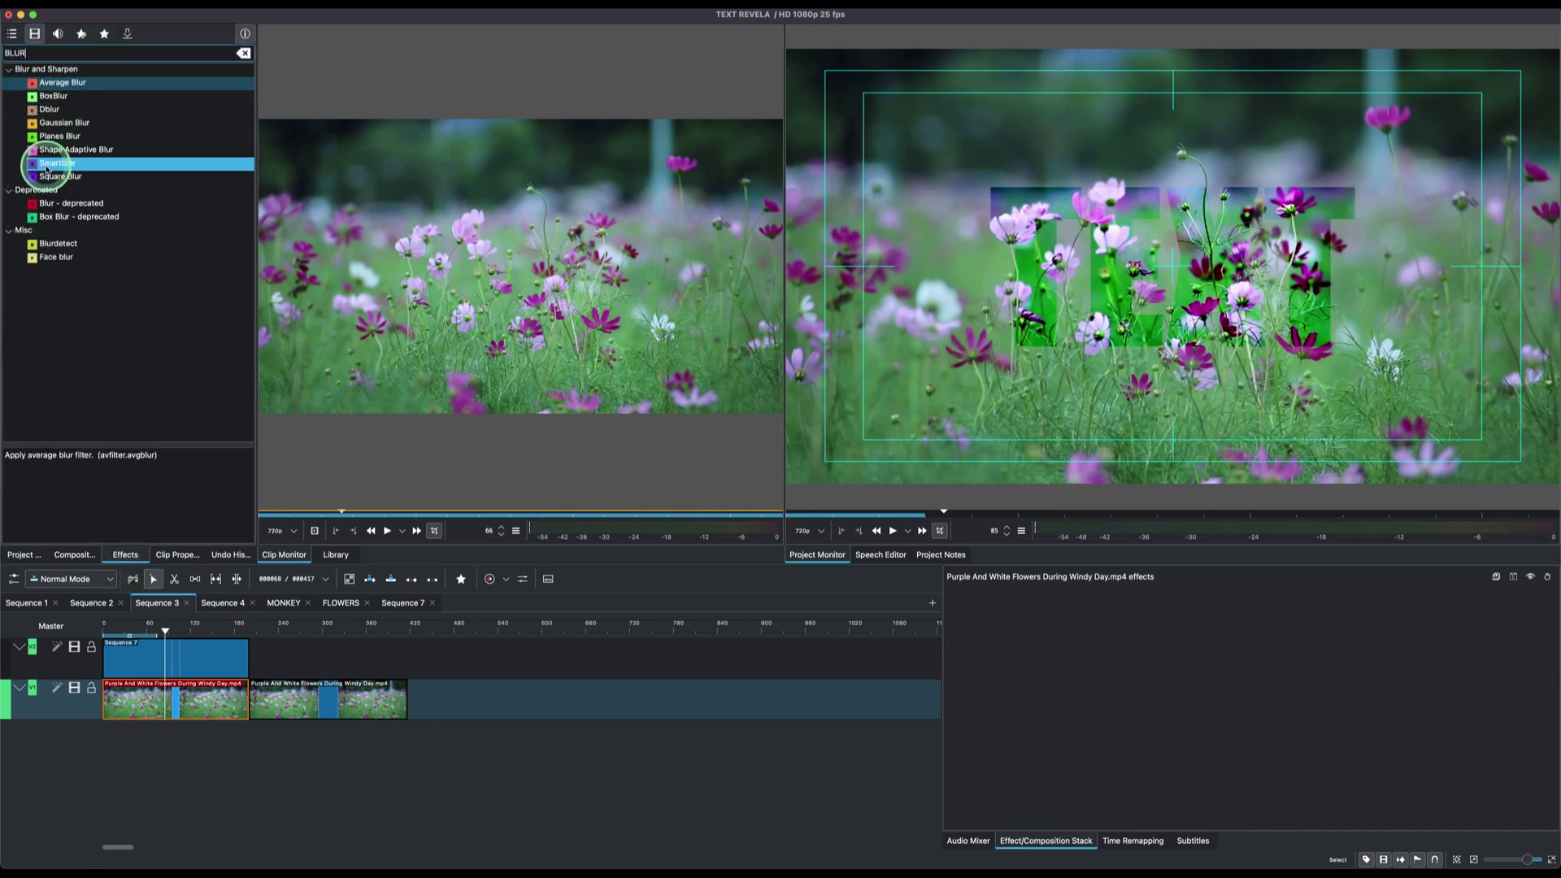
{"action": "left_click", "coordinate": [55, 125]}
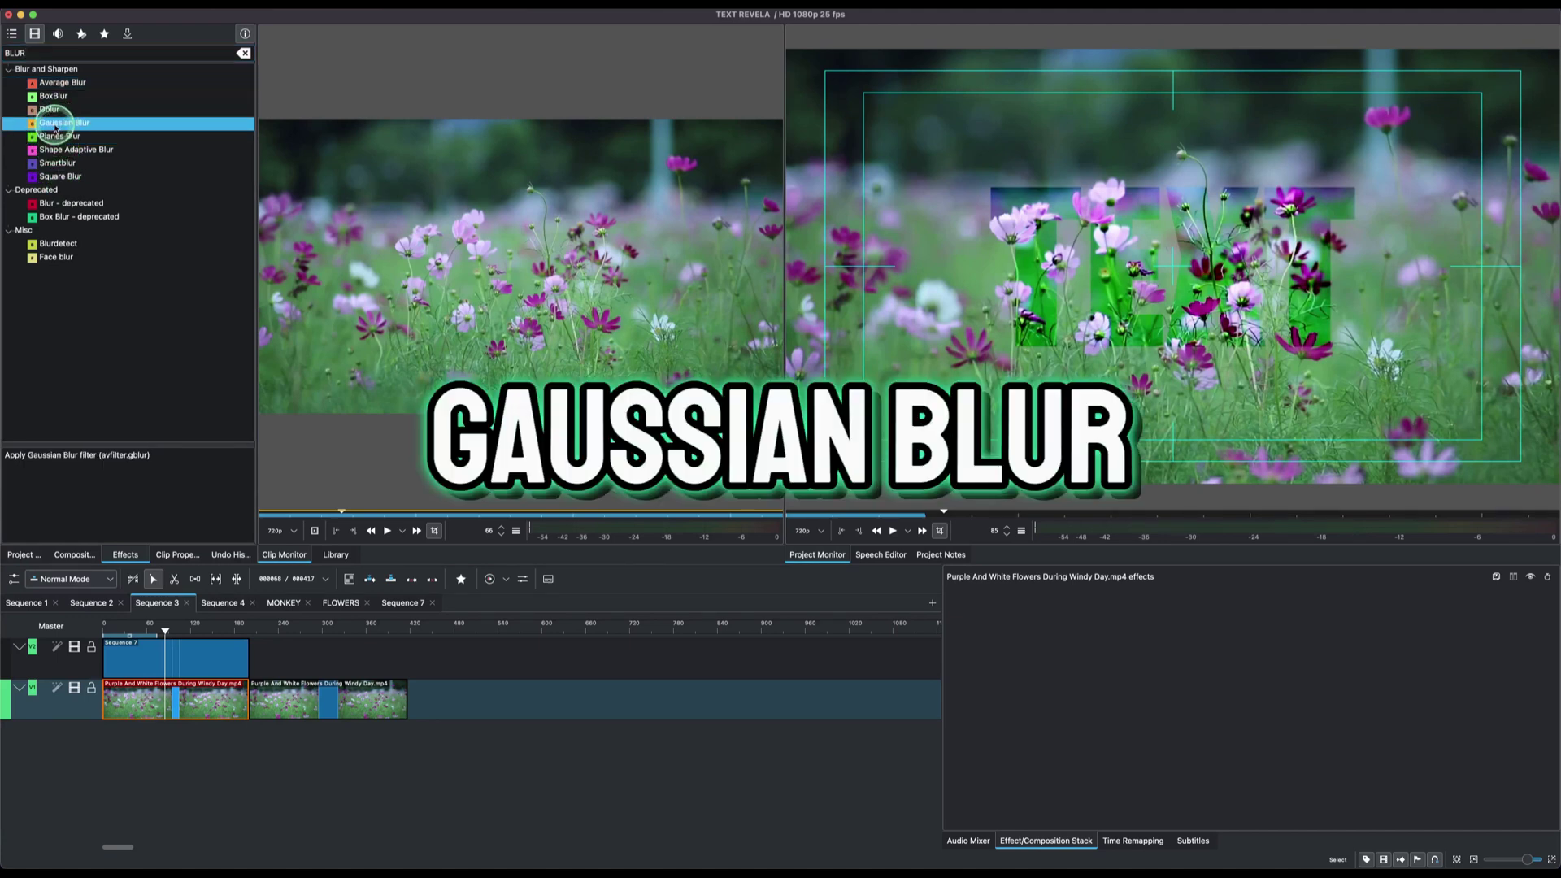
{"action": "left_click_drag", "start_coordinate": [56, 128], "coordinate": [128, 637]}
{"action": "left_click_drag", "start_coordinate": [142, 694], "coordinate": [140, 691]}
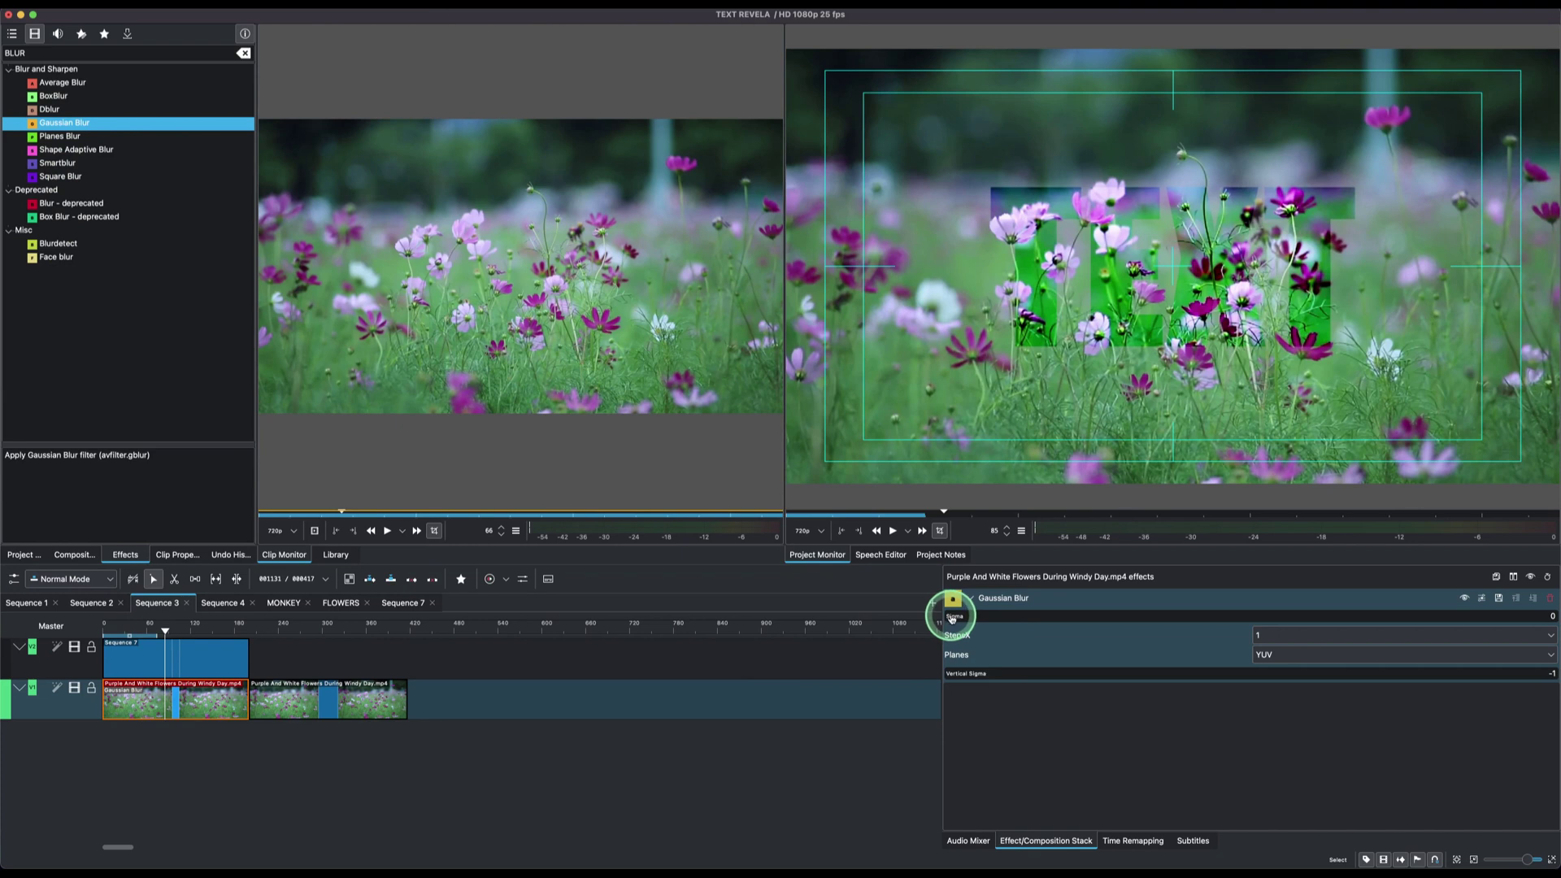
- Raise the Gaussian Blur sigma to 25 and check the blurred background at frame 82
{"action": "mouse_move", "coordinate": [953, 618]}
{"action": "left_mouse_down"}
{"action": "mouse_move", "coordinate": [993, 618]}
{"action": "mouse_move", "coordinate": [969, 623]}
{"action": "left_mouse_up"}
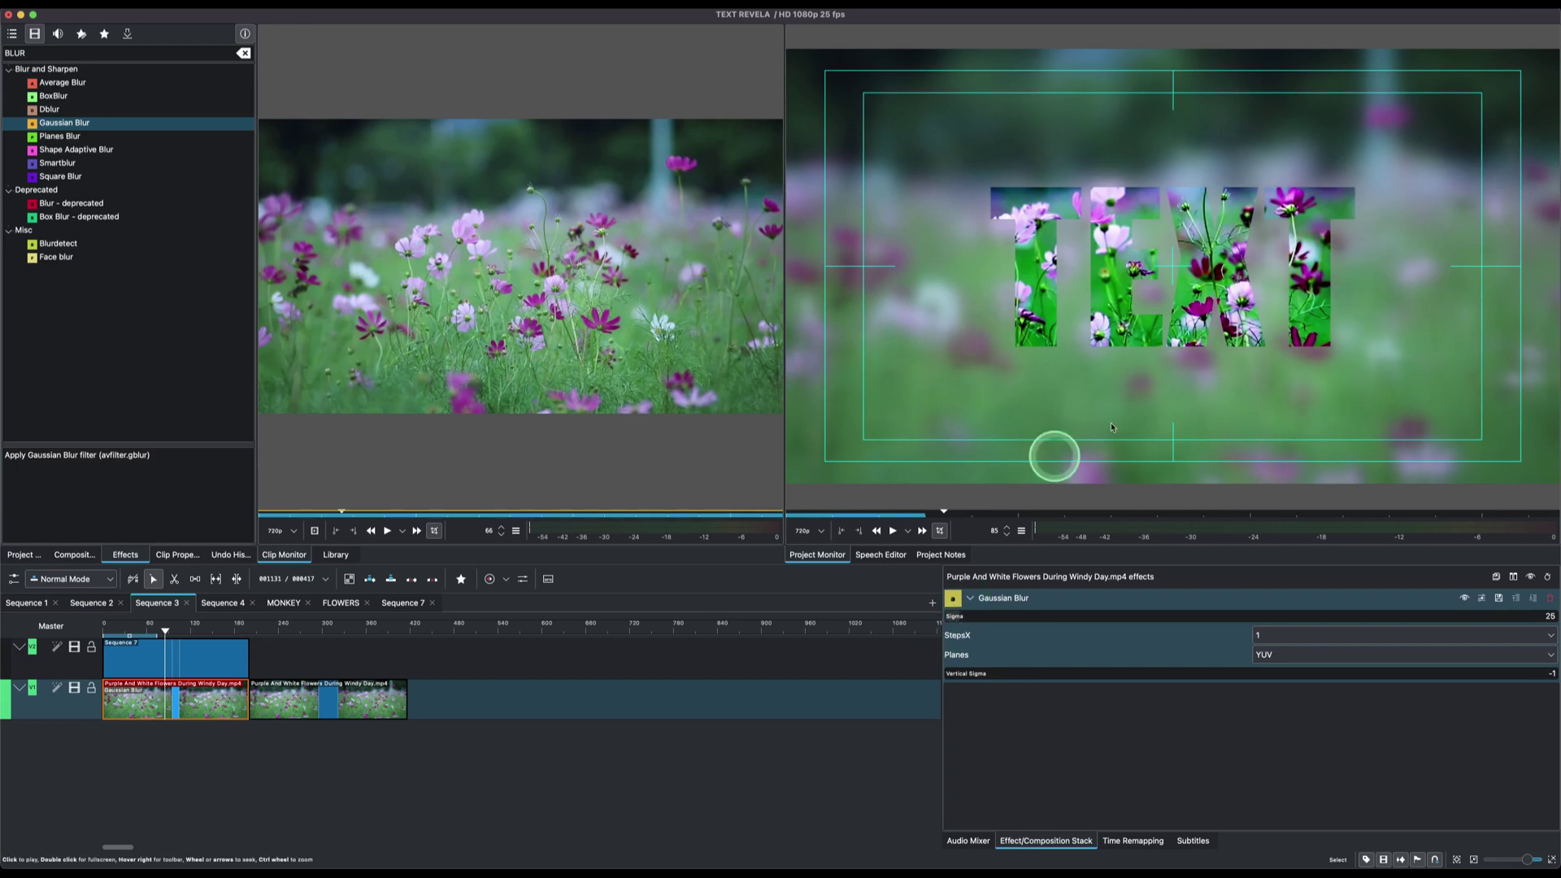
{"action": "key", "text": "alt+Right"}
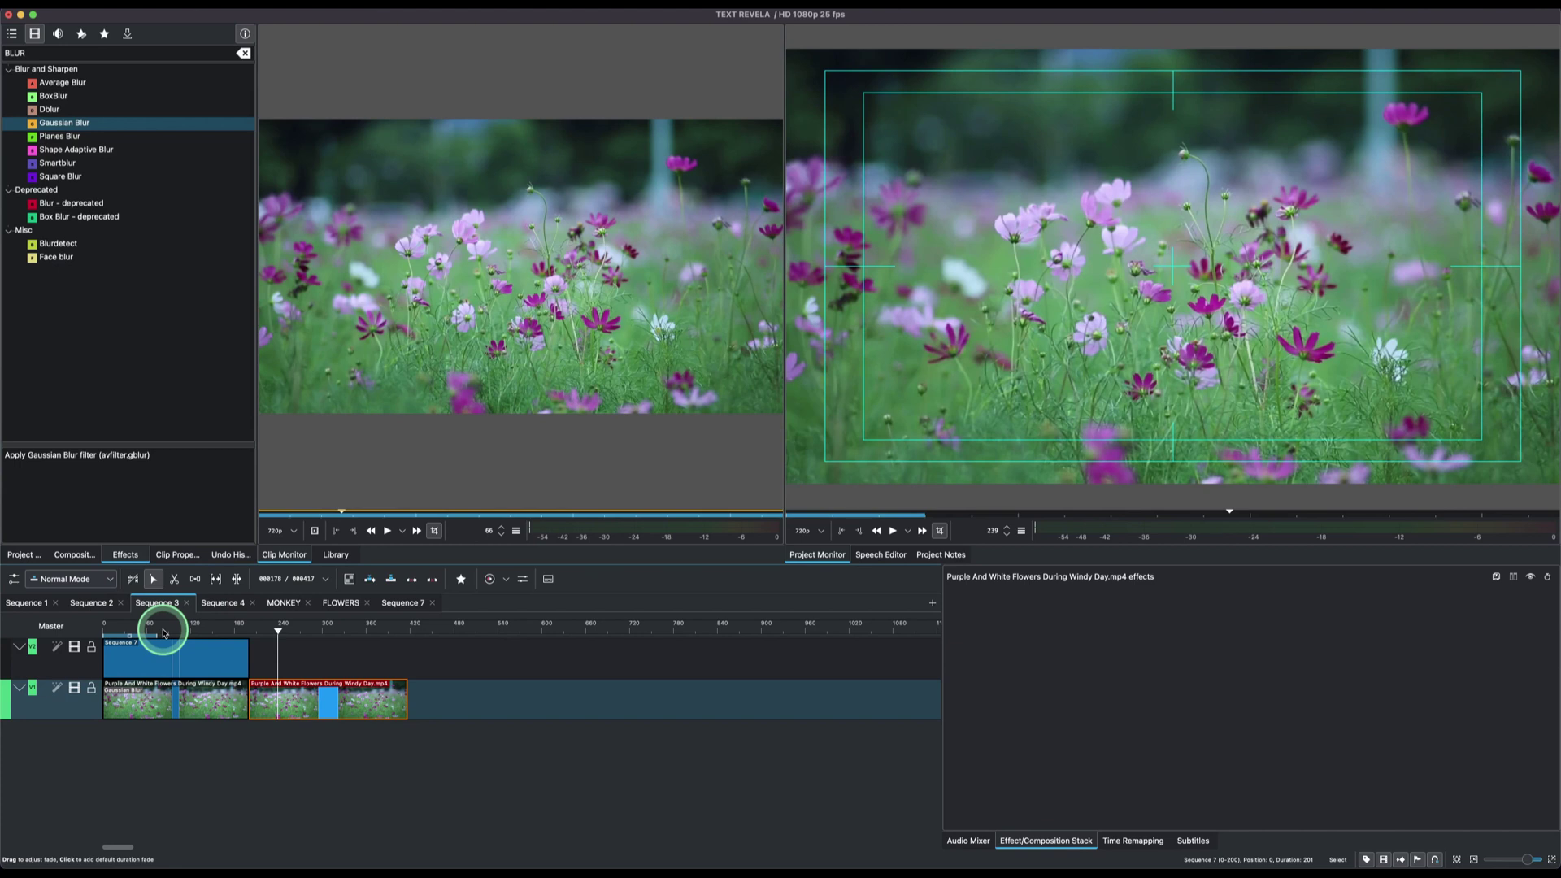
{"action": "left_click", "coordinate": [164, 632]}
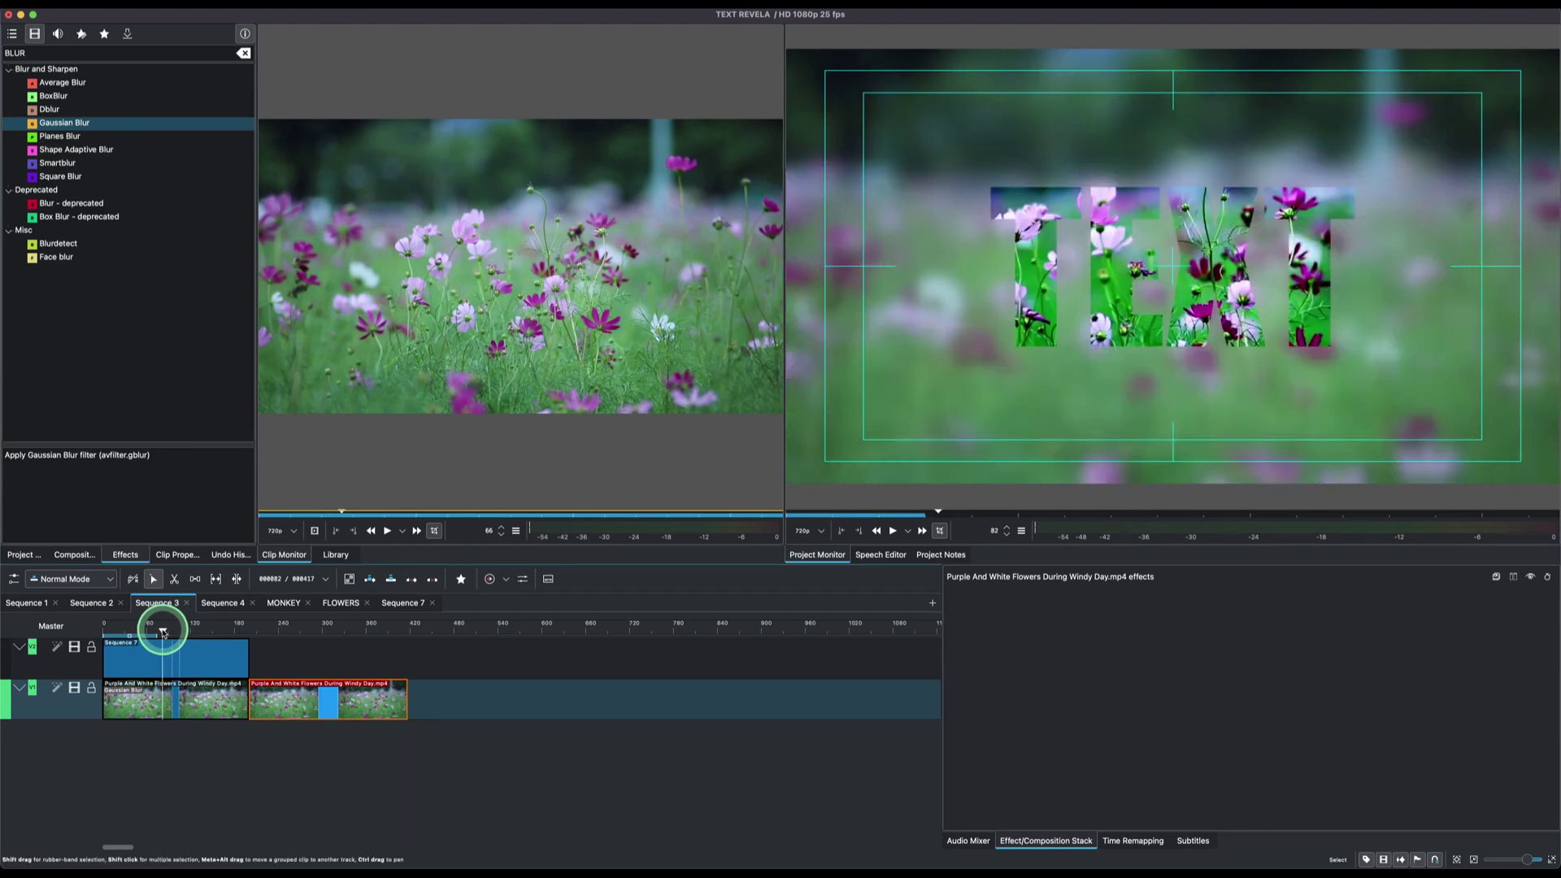